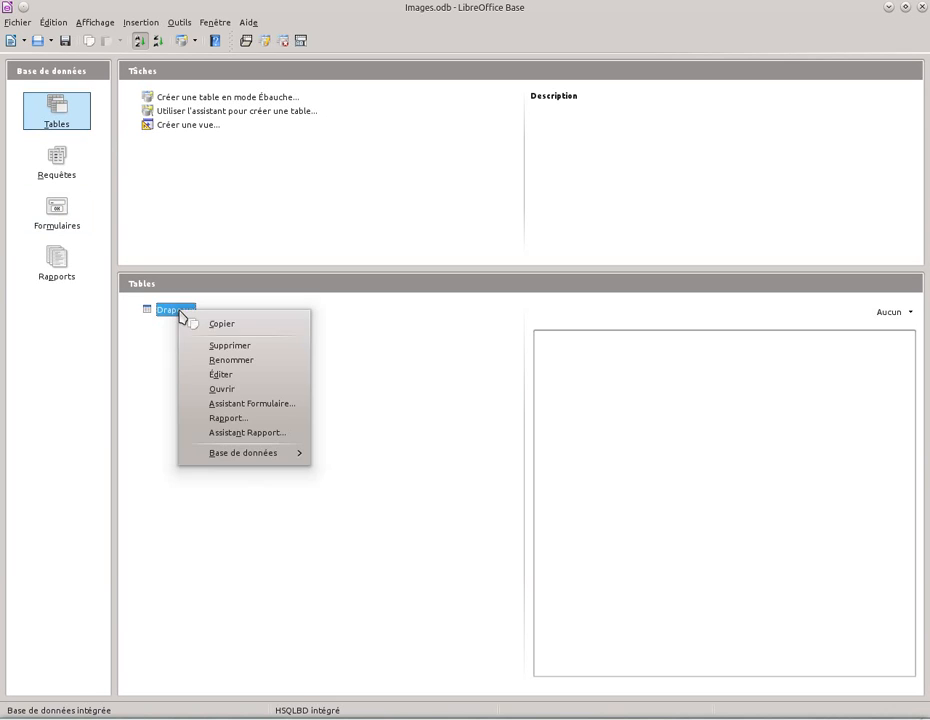
# Delete the existing Drapeaux table and start a new table in design mode.
pyautogui.click(228, 345)
pyautogui.click(432, 421)
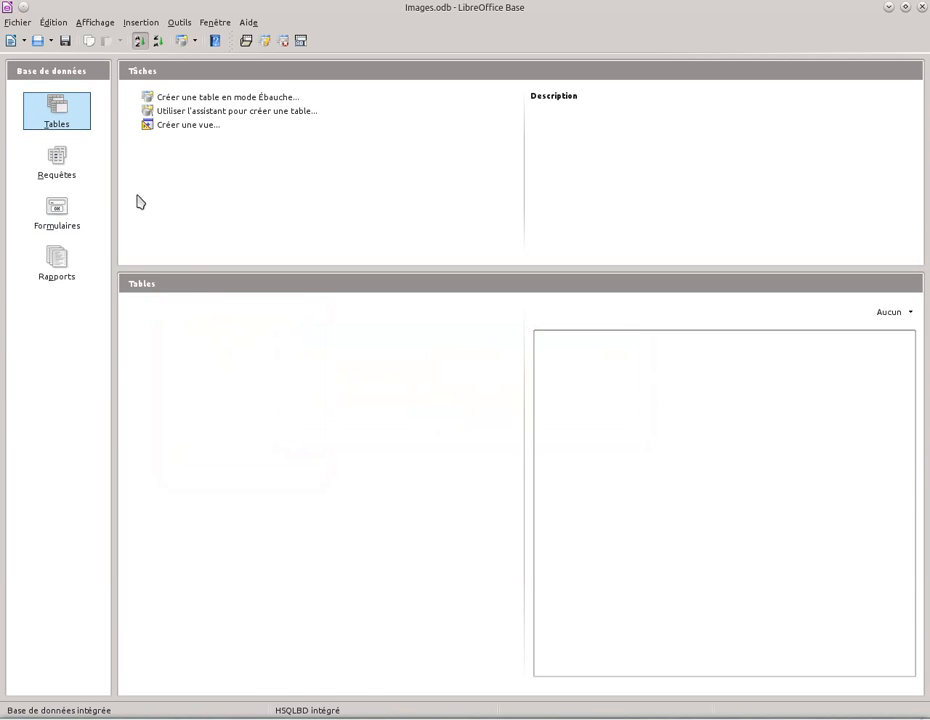
pyautogui.click(201, 96)
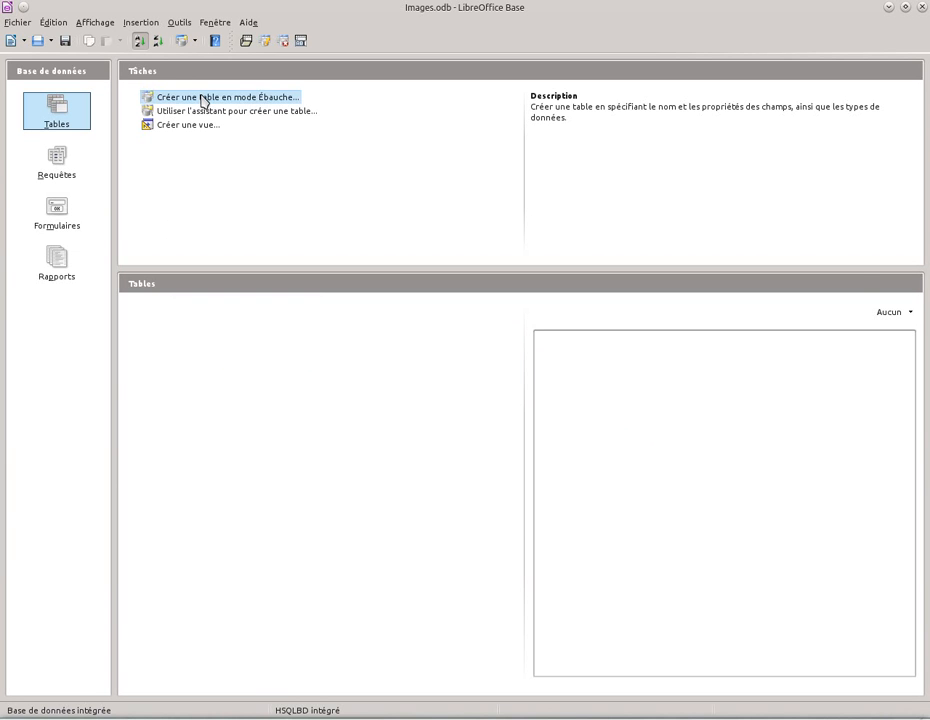
pyautogui.click(201, 97)
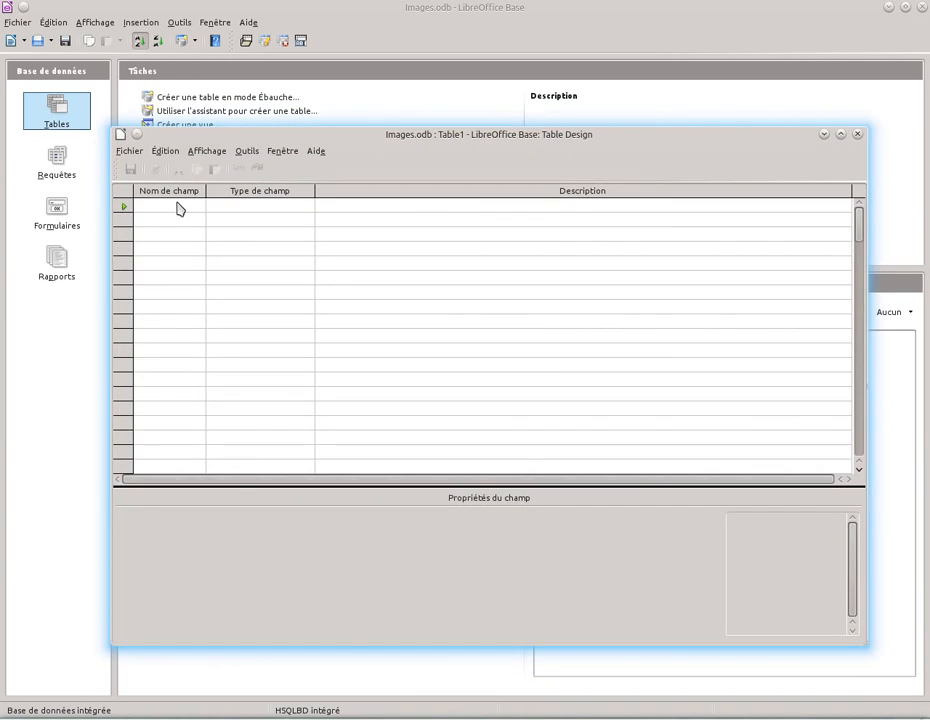
# Add a field named ID with the type Integer [ INTEGER ] as the table's first field.
pyautogui.click(175, 205)
pyautogui.write('ID')
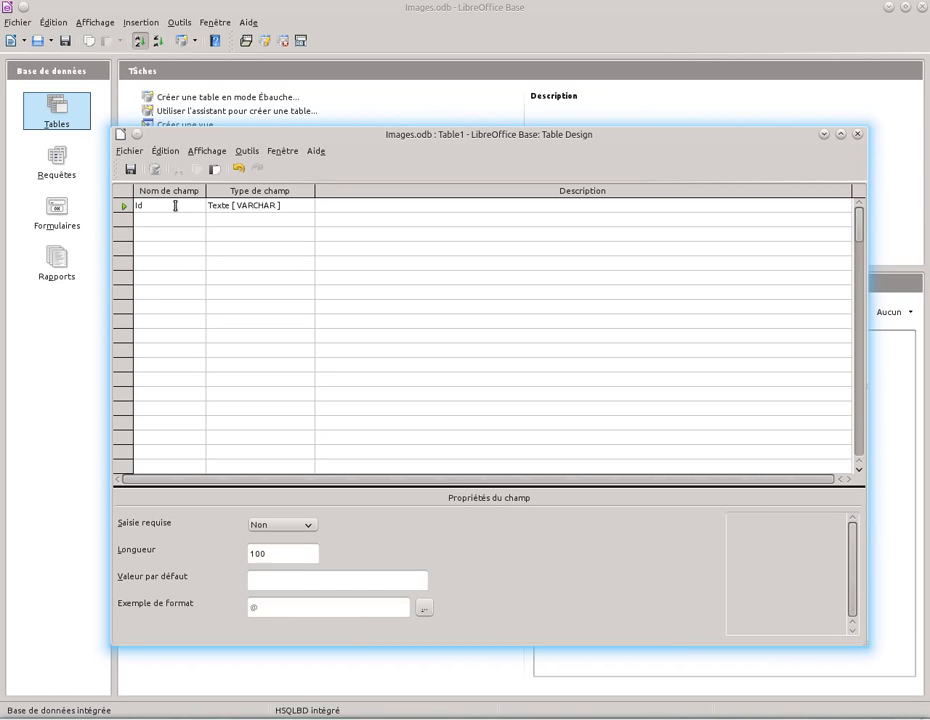
pyautogui.click(270, 207)
pyautogui.click(304, 206)
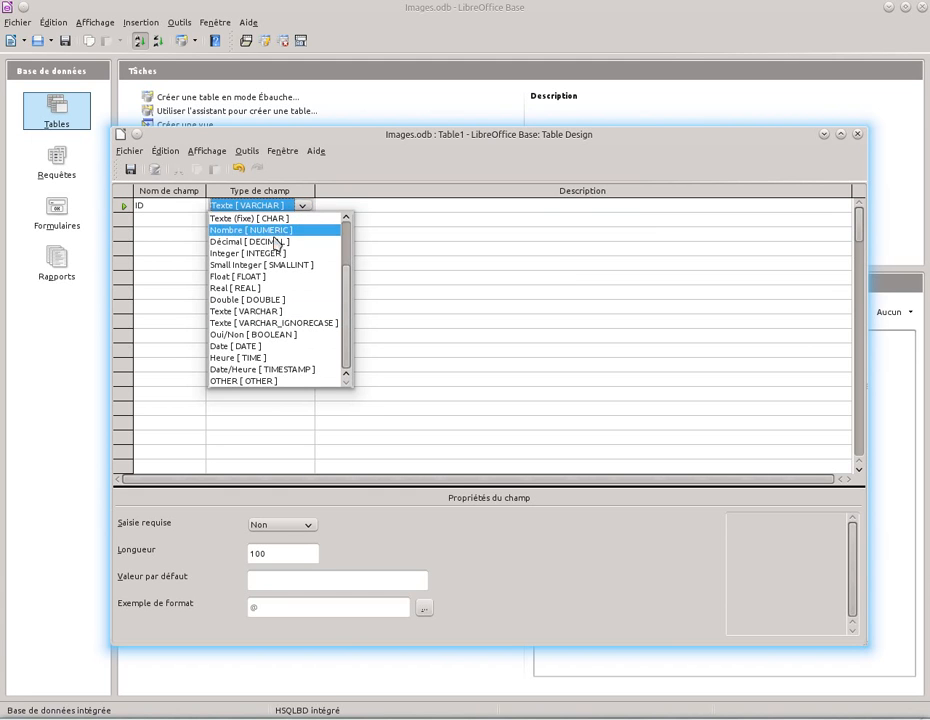
pyautogui.click(258, 257)
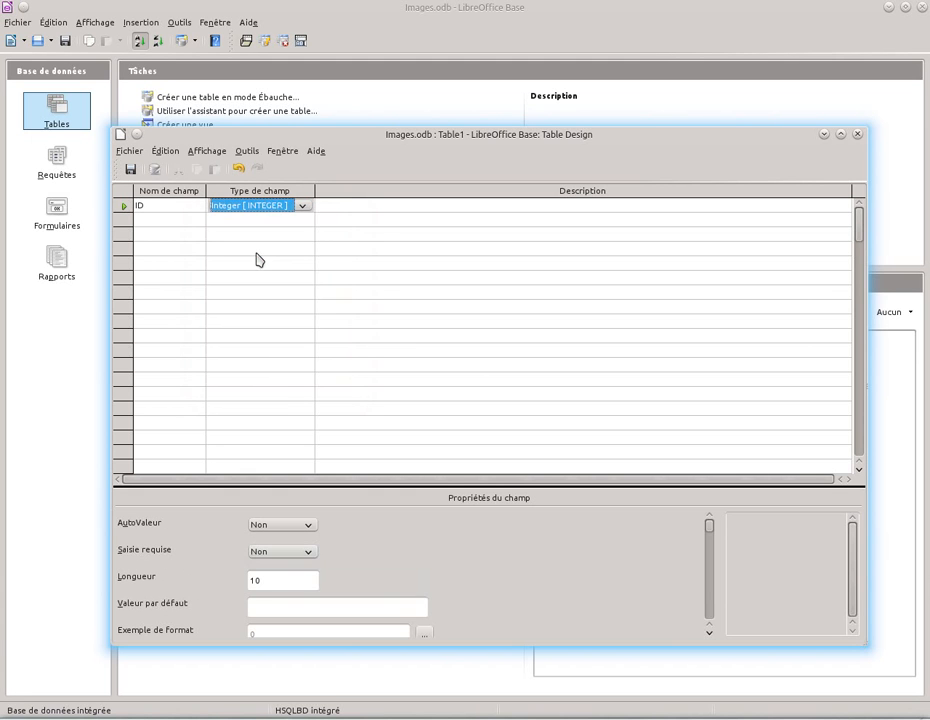
# Make the ID field the primary key and set its AutoValeur property to Oui.
pyautogui.rightClick(122, 207)
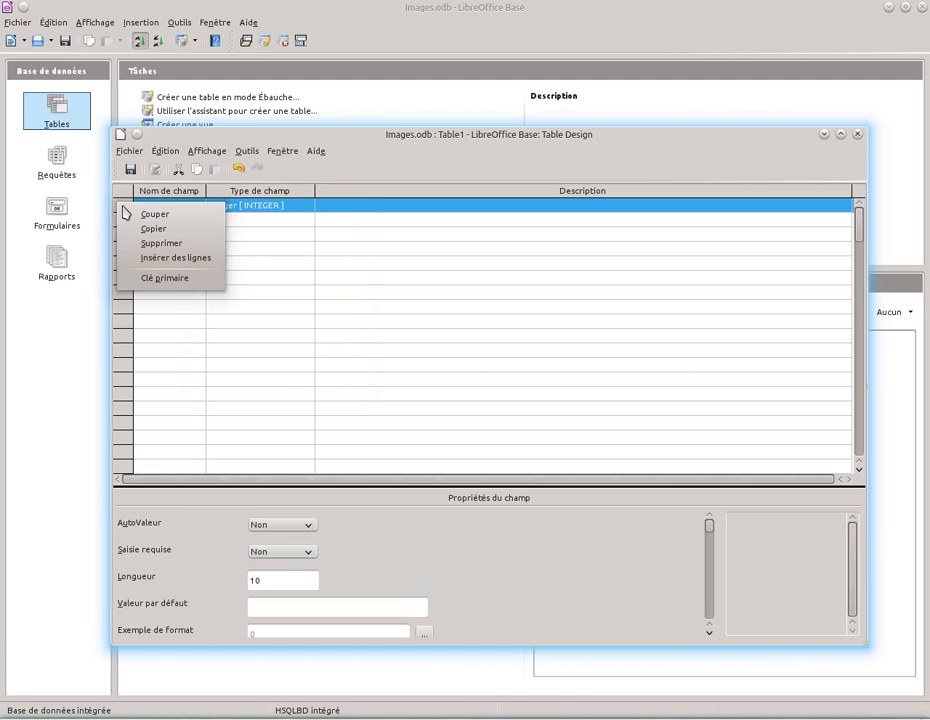
pyautogui.click(160, 277)
pyautogui.click(307, 528)
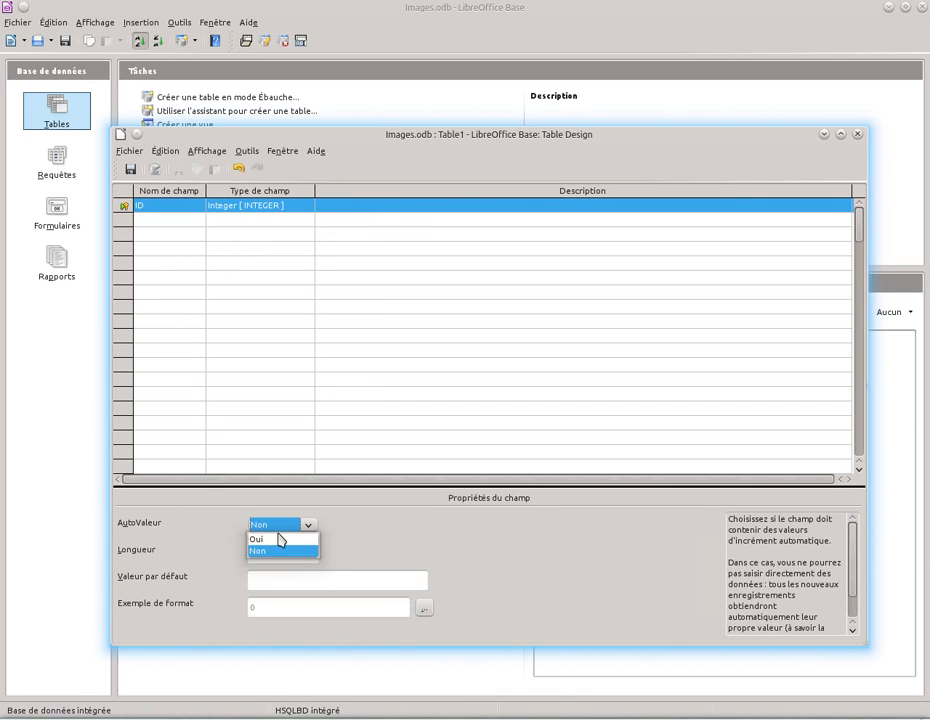
pyautogui.click(280, 538)
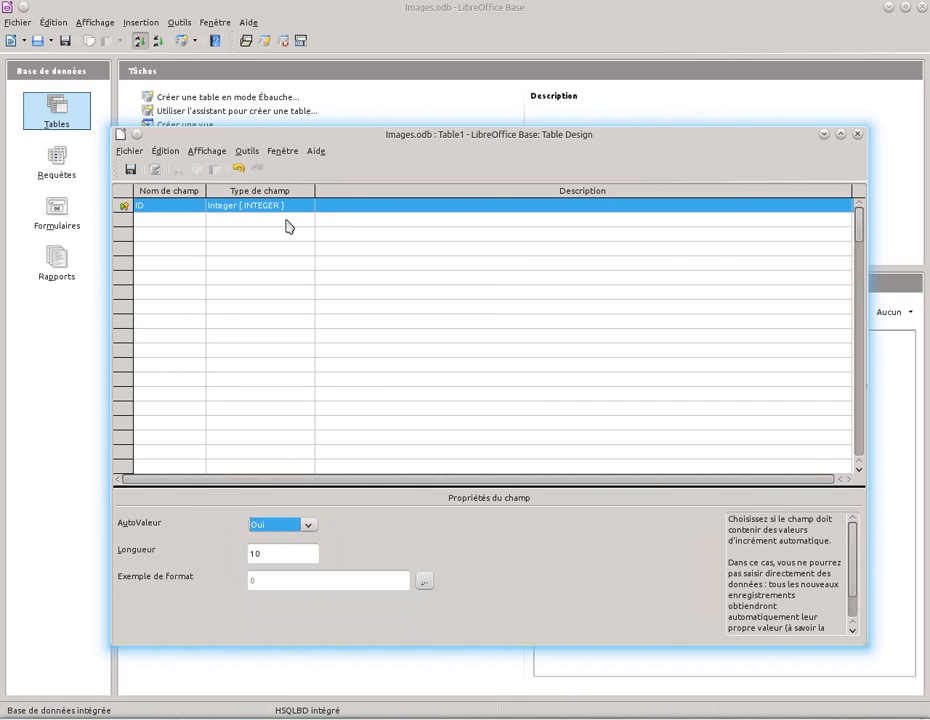
# Add a second field named Image of type Image [ LONGVARBINARY ] and set Saisie requise to Oui.
pyautogui.click(182, 220)
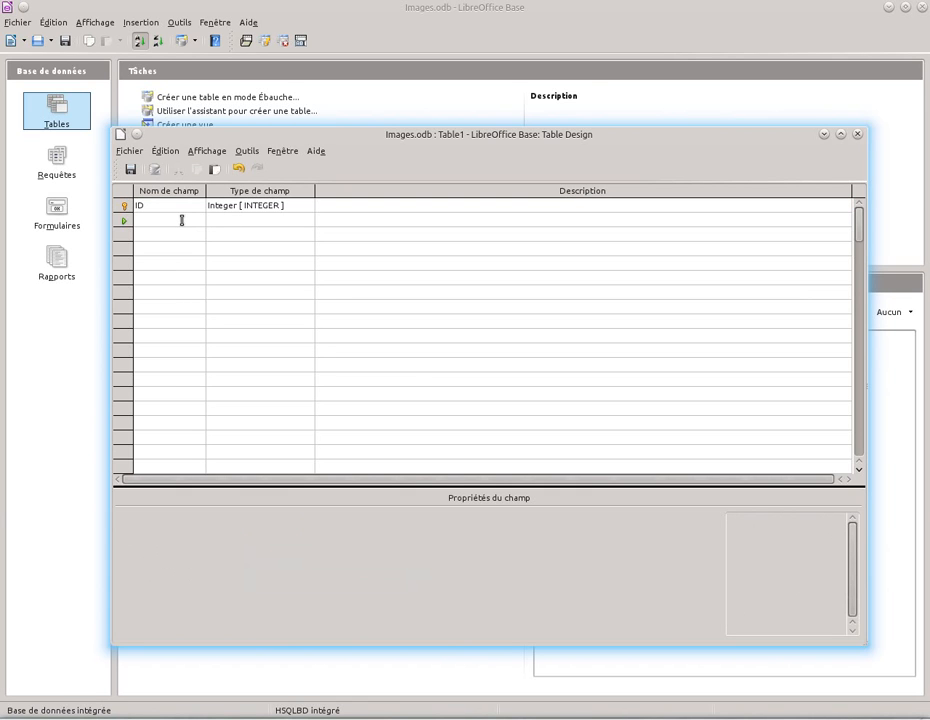
pyautogui.write('Image')
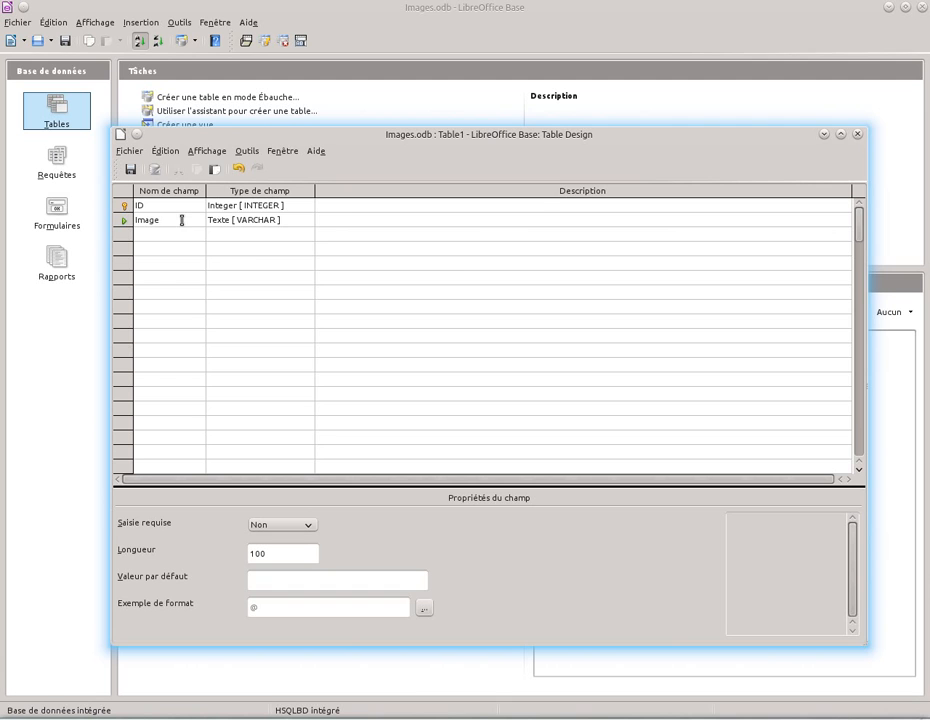
pyautogui.click(306, 222)
pyautogui.click(303, 220)
pyautogui.scroll(2, 307, 289)
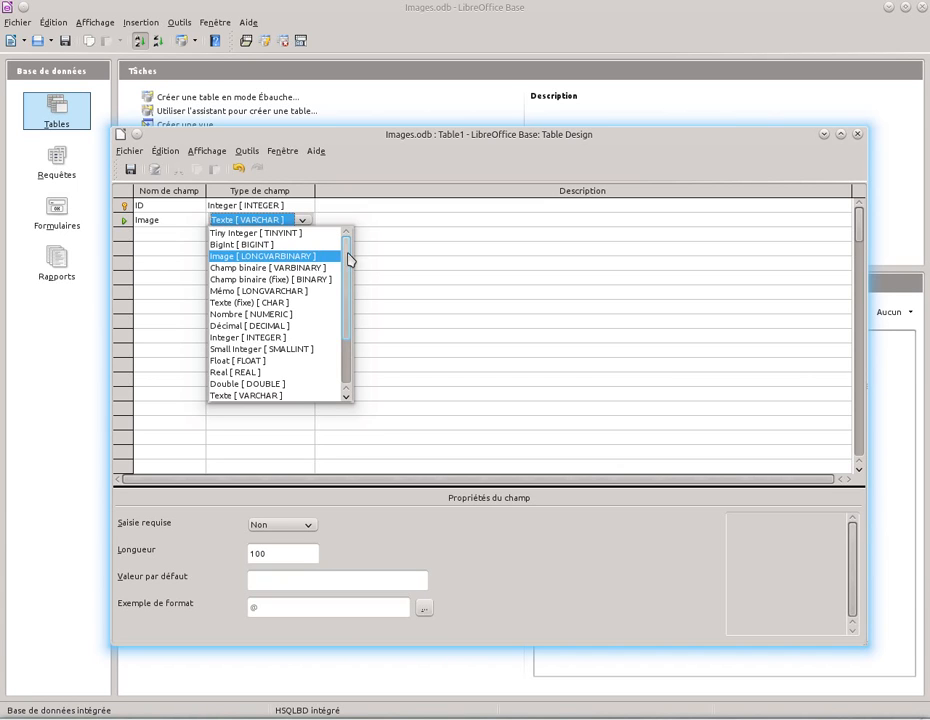
pyautogui.click(287, 257)
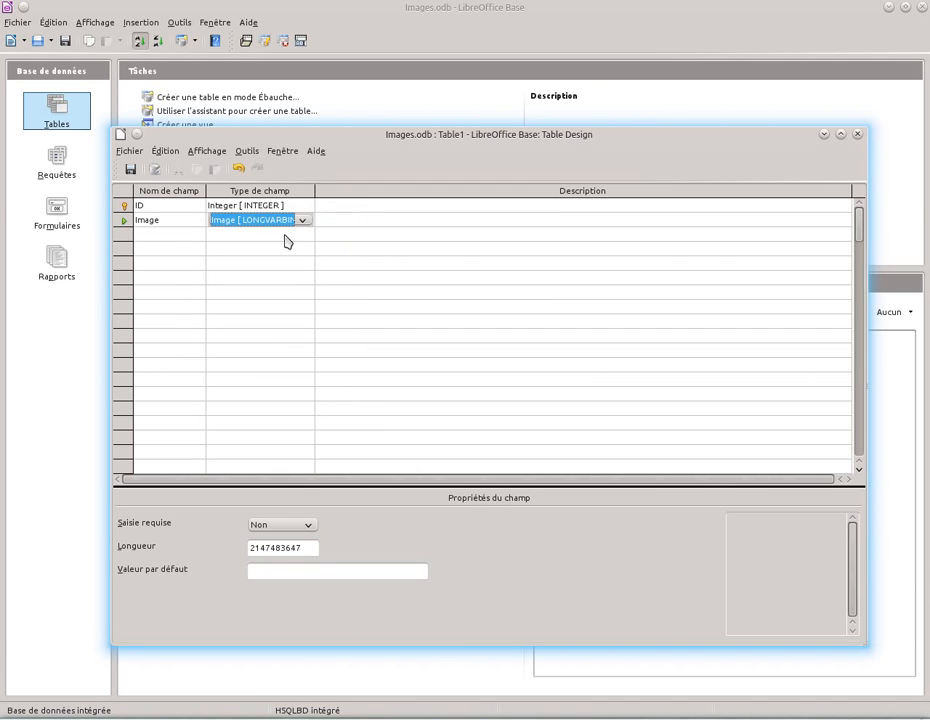
pyautogui.click(308, 527)
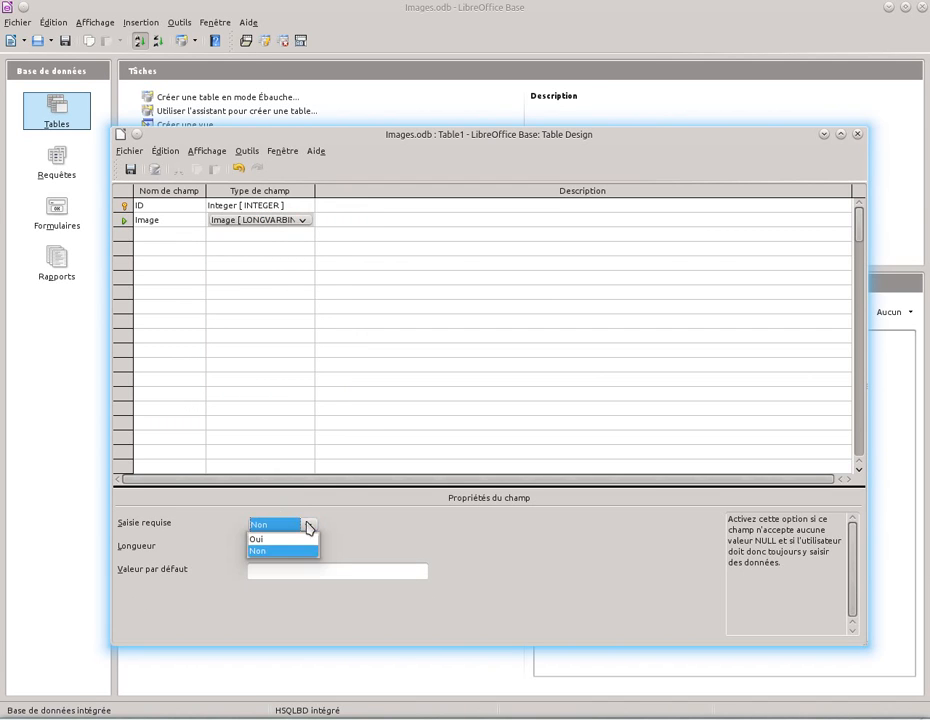
pyautogui.click(276, 540)
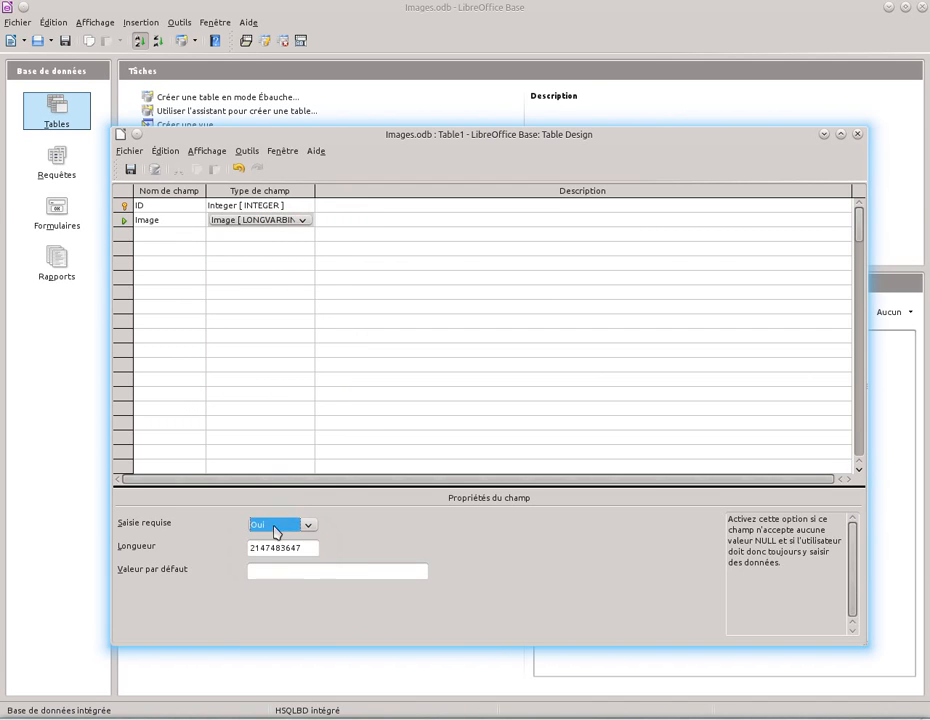
# Save the table as Drapeaux and close its design window.
pyautogui.click(131, 171)
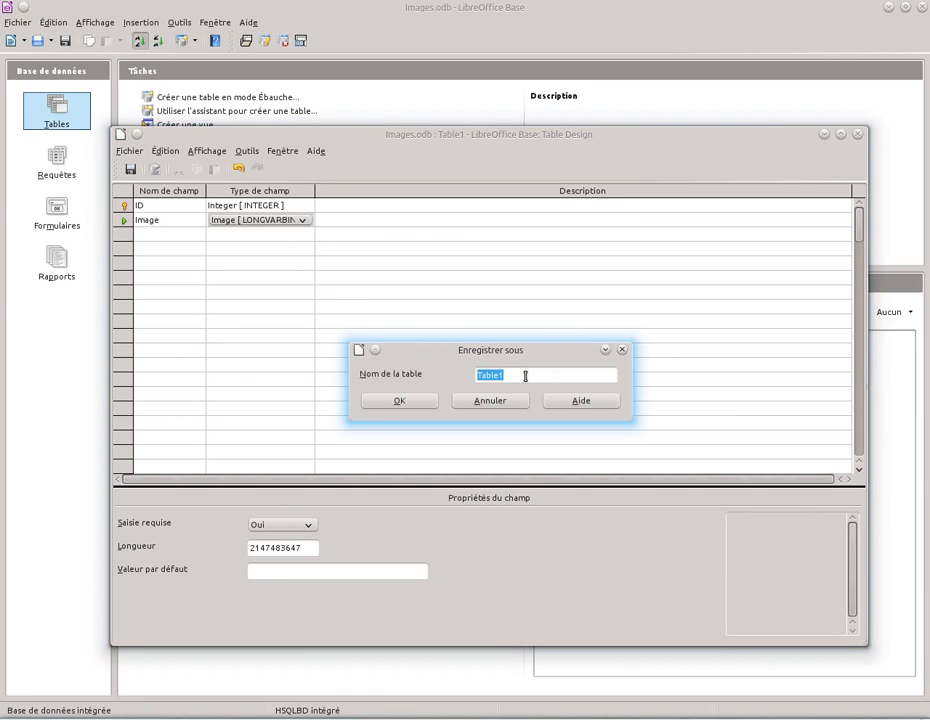
pyautogui.press('BackSpace')
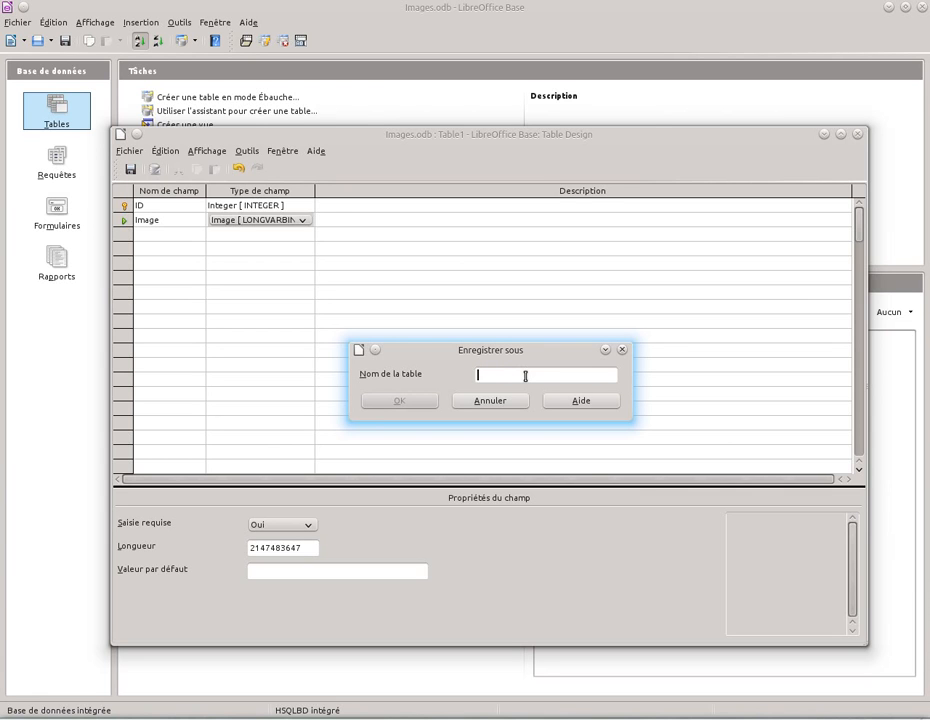
pyautogui.write('Drapeaux')
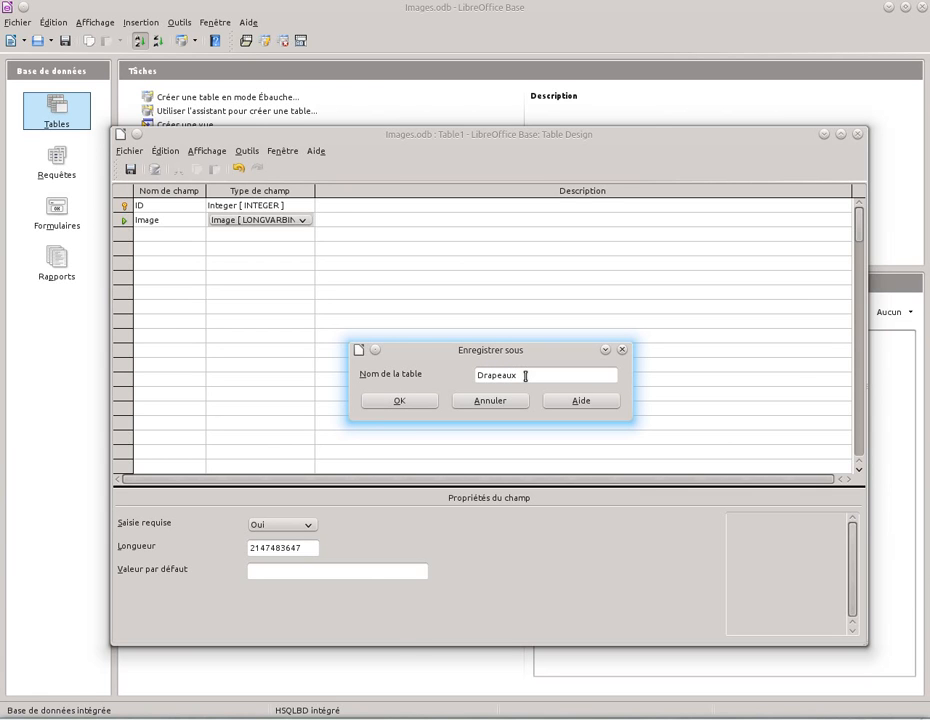
pyautogui.click(421, 402)
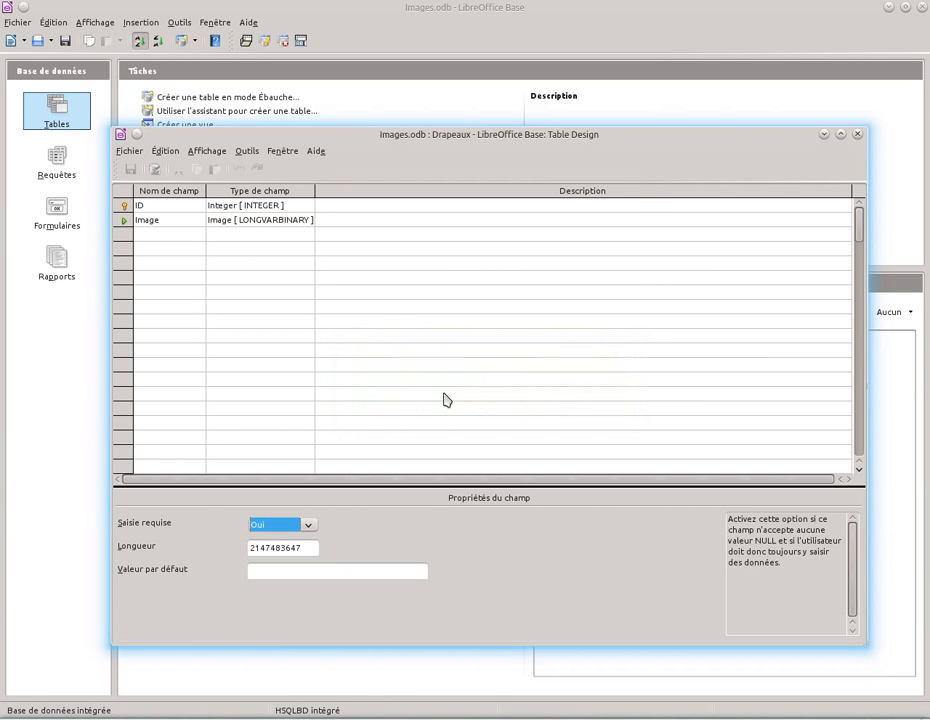
pyautogui.click(857, 134)
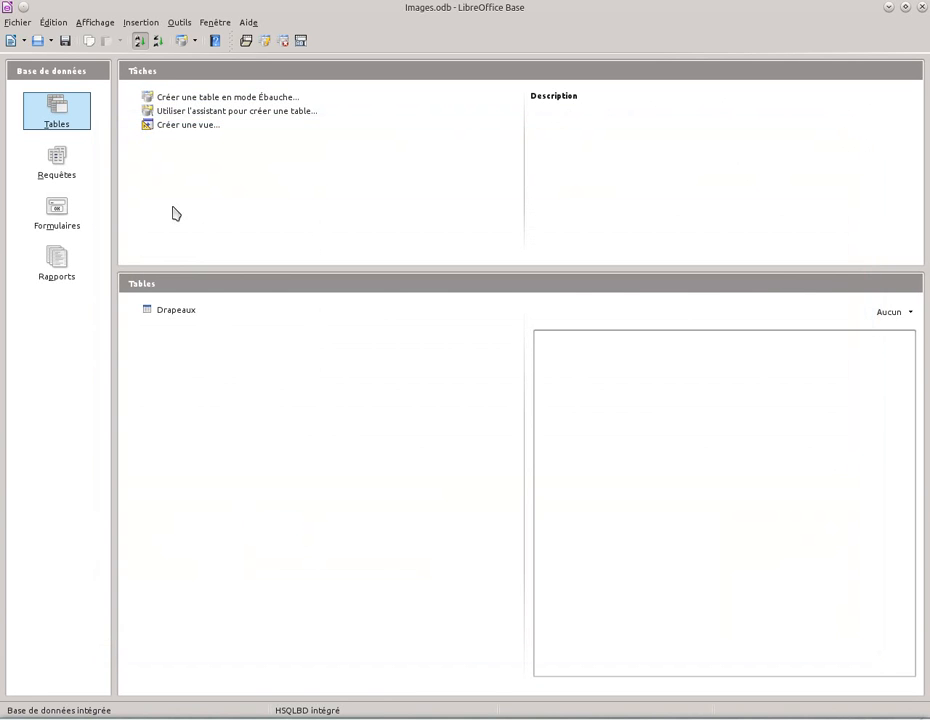
# Open the Drapeaux table's data view to inspect its ID and Image columns, and close it.
pyautogui.doubleClick(176, 313)
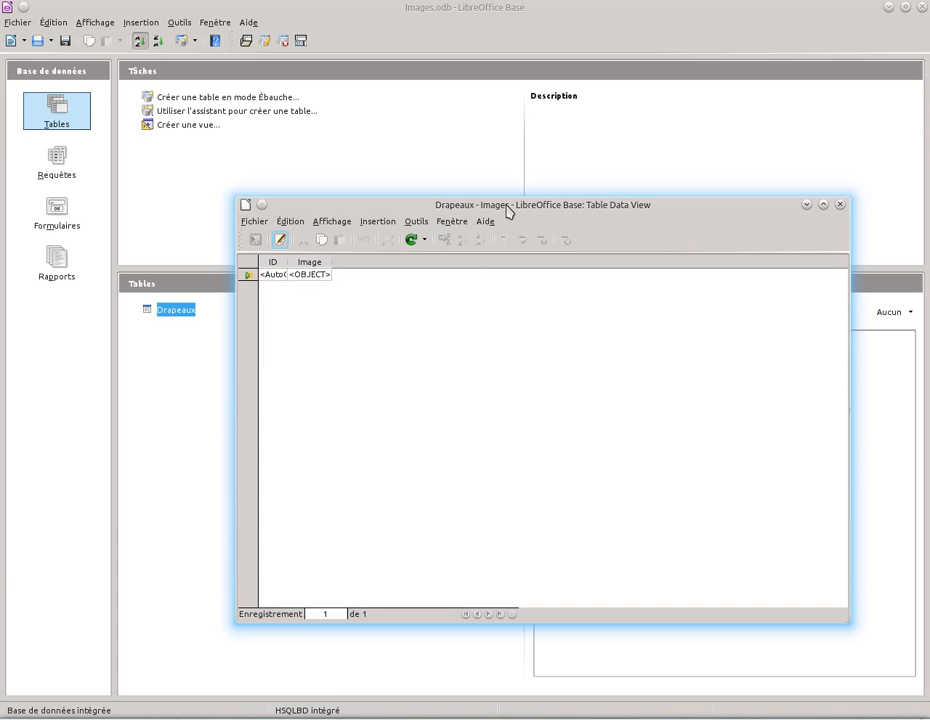
pyautogui.moveTo(508, 210); pyautogui.dragTo(487, 203)
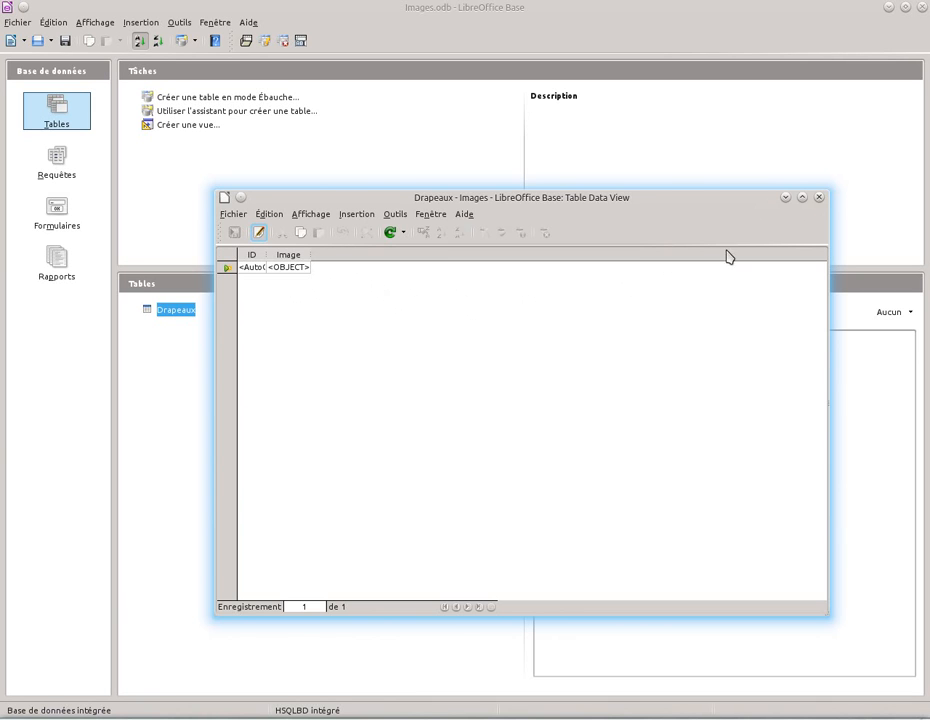
pyautogui.click(819, 198)
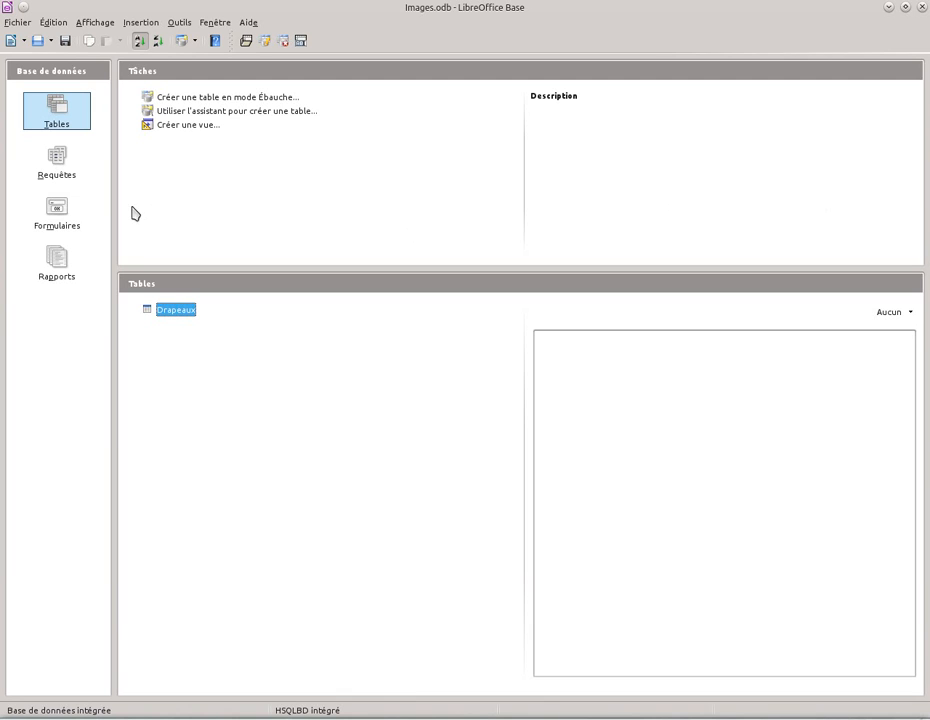
# Create a new form in design mode and move its window to the screen's upper-left area.
pyautogui.click(59, 213)
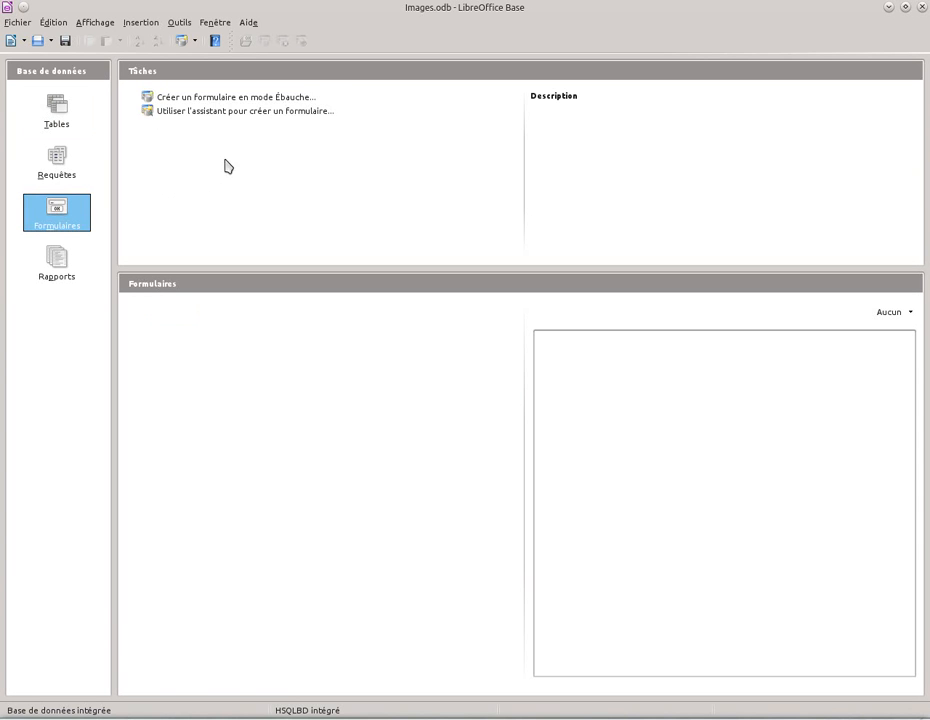
pyautogui.click(257, 98)
pyautogui.moveTo(407, 126); pyautogui.dragTo(228, 26)
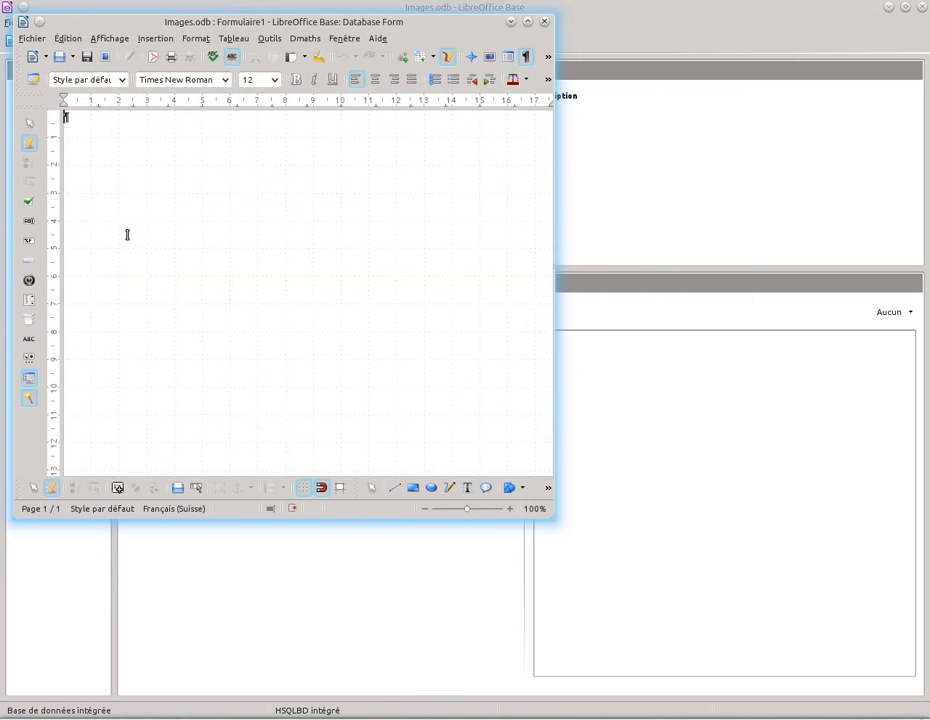
# Show the form navigator and add a new form under Formulaires.
pyautogui.click(117, 487)
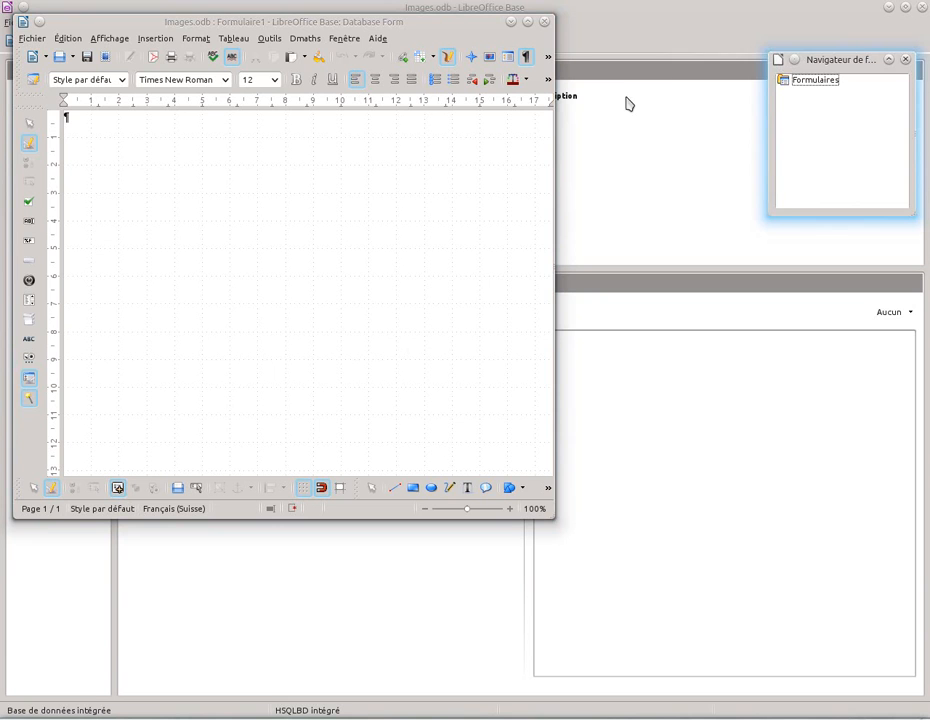
pyautogui.moveTo(835, 63); pyautogui.dragTo(806, 24)
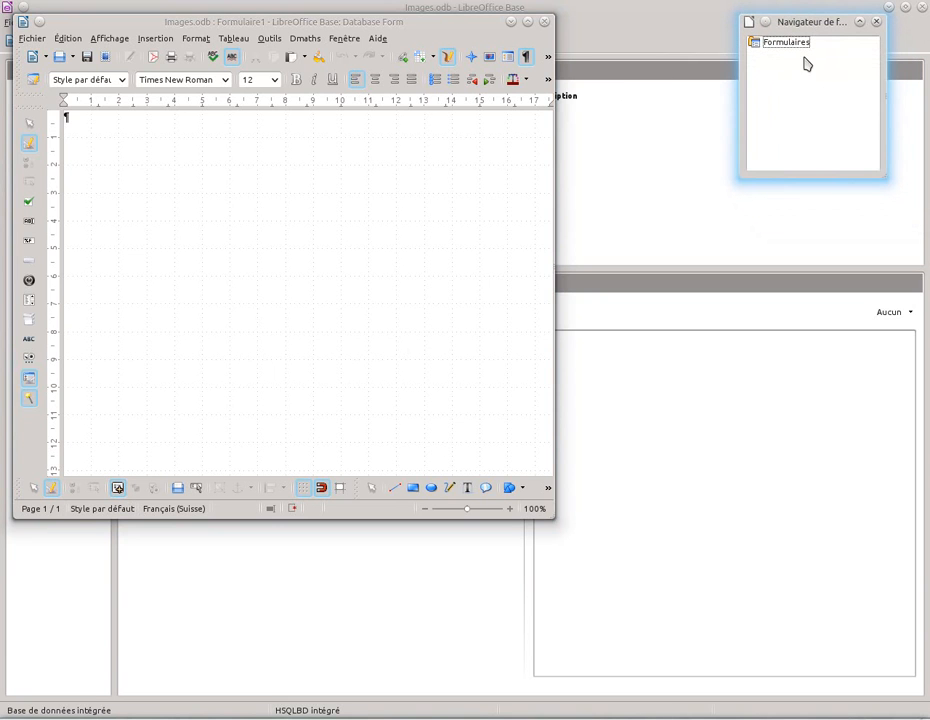
pyautogui.rightClick(783, 46)
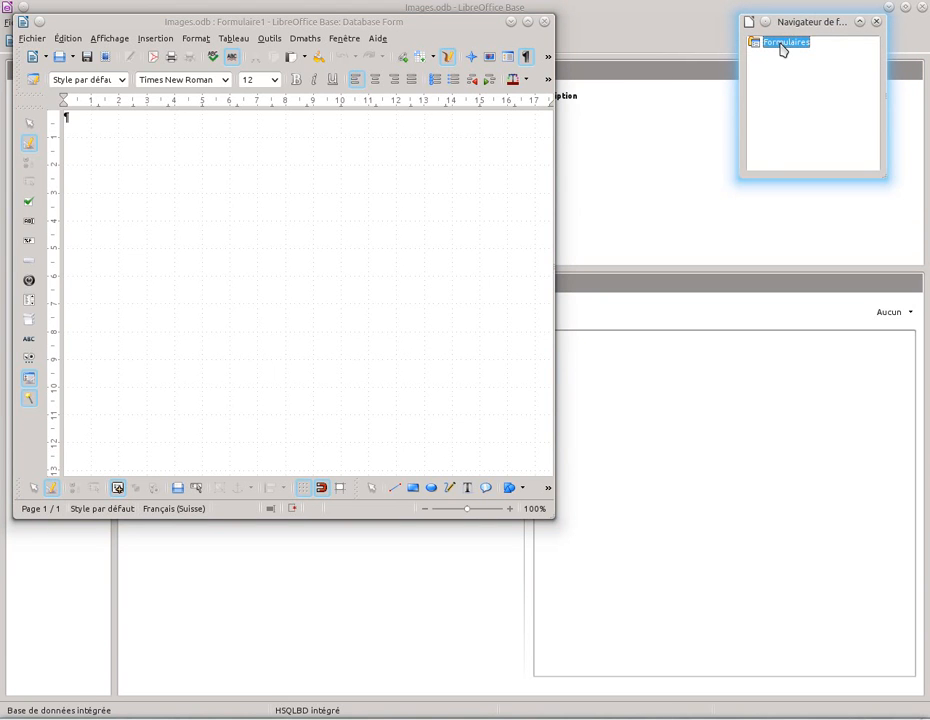
pyautogui.moveTo(755, 59)
pyautogui.click(815, 57)
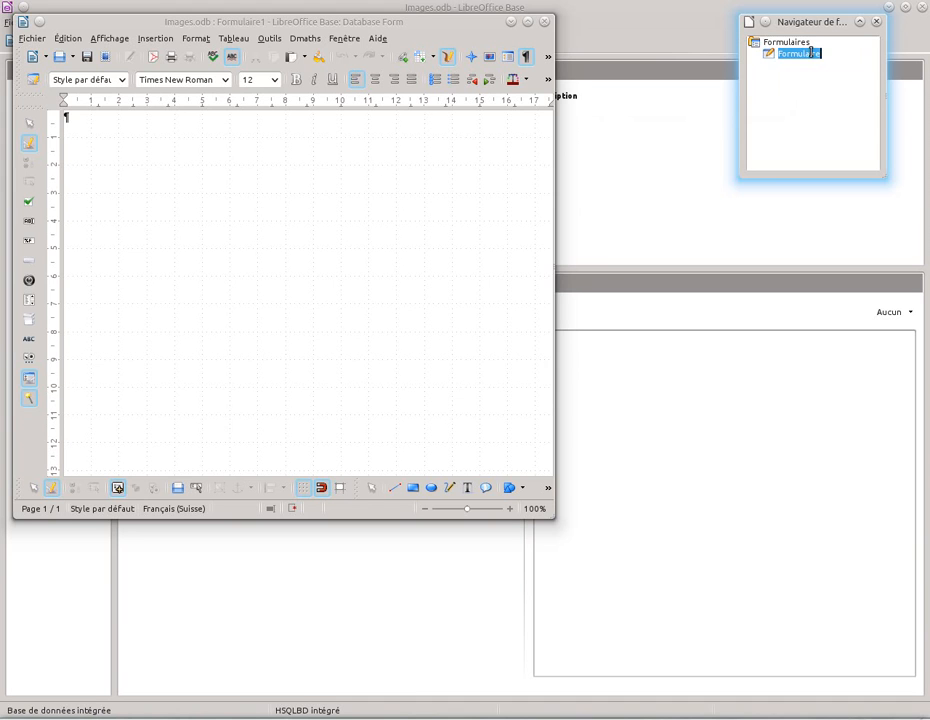
# In the new form's data properties, set its content source to the Drapeaux table.
pyautogui.rightClick(769, 62)
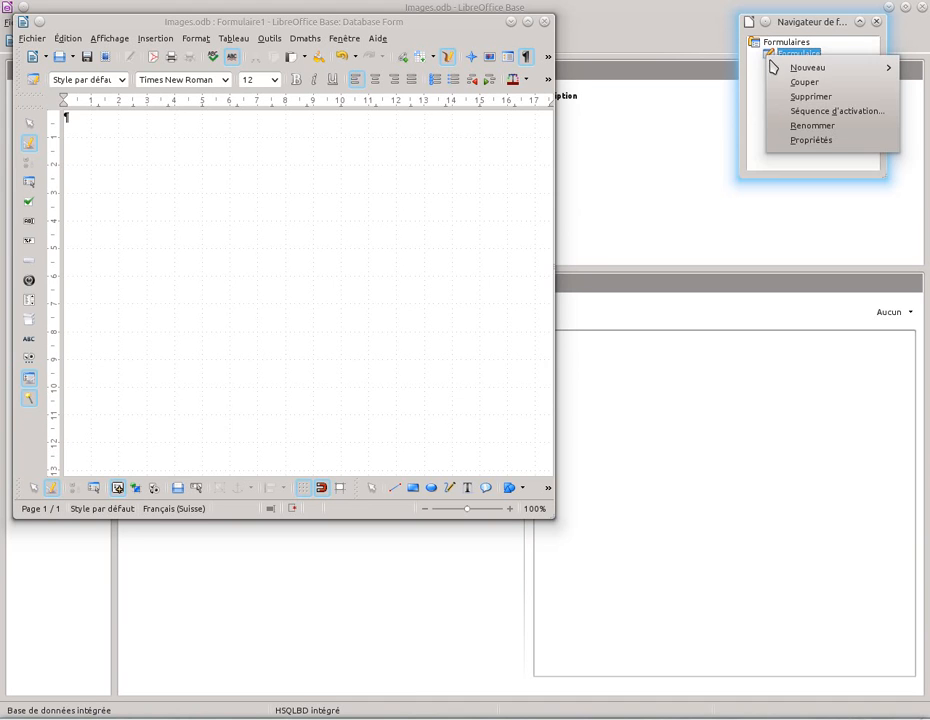
pyautogui.click(805, 140)
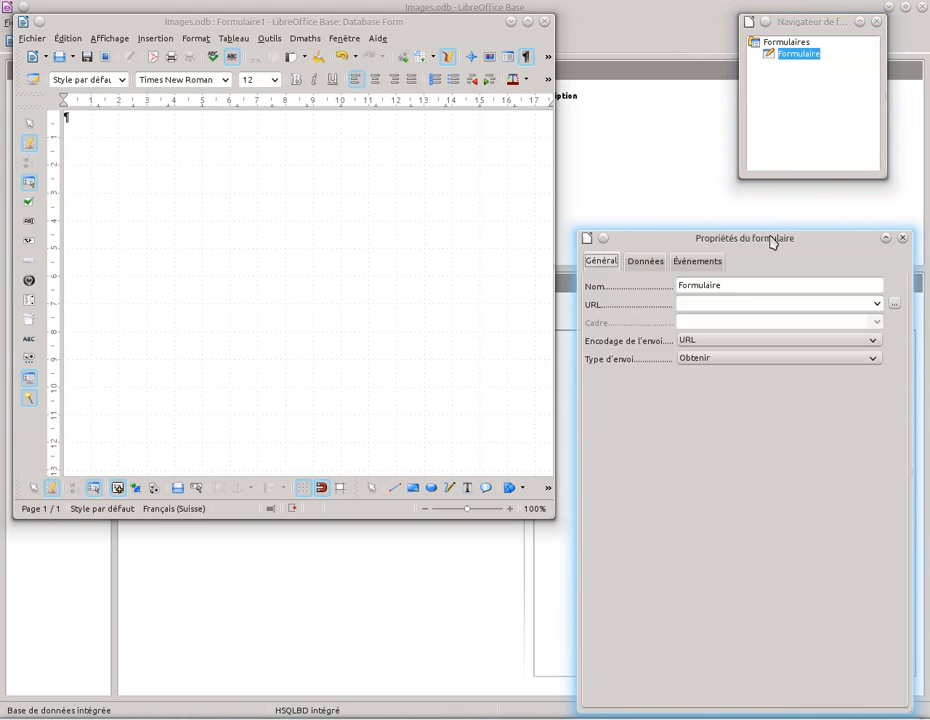
pyautogui.moveTo(769, 241); pyautogui.dragTo(764, 214)
pyautogui.click(650, 235)
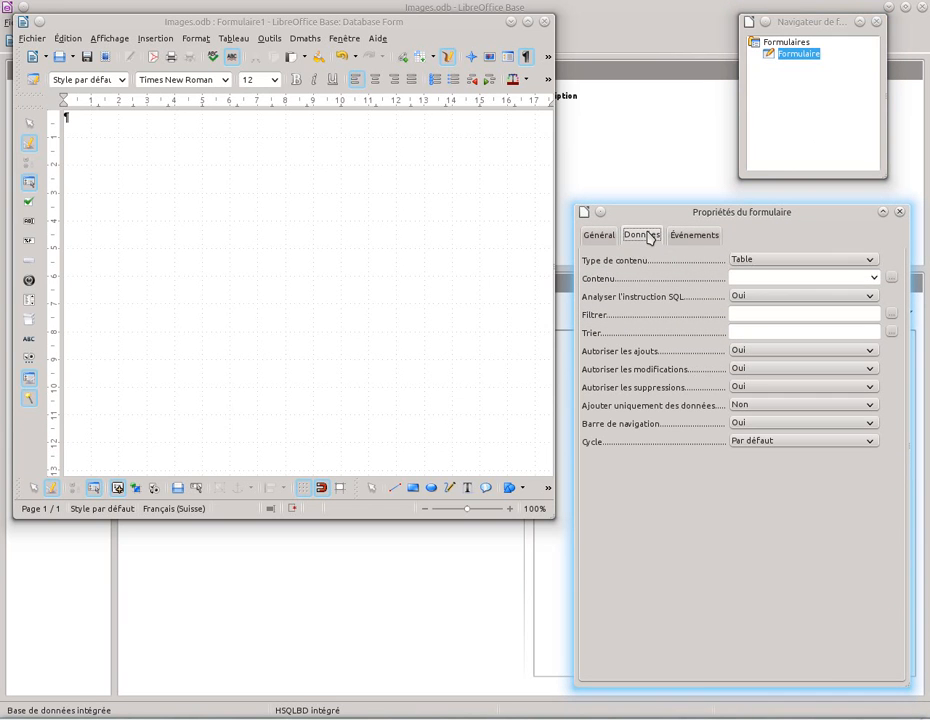
pyautogui.click(874, 279)
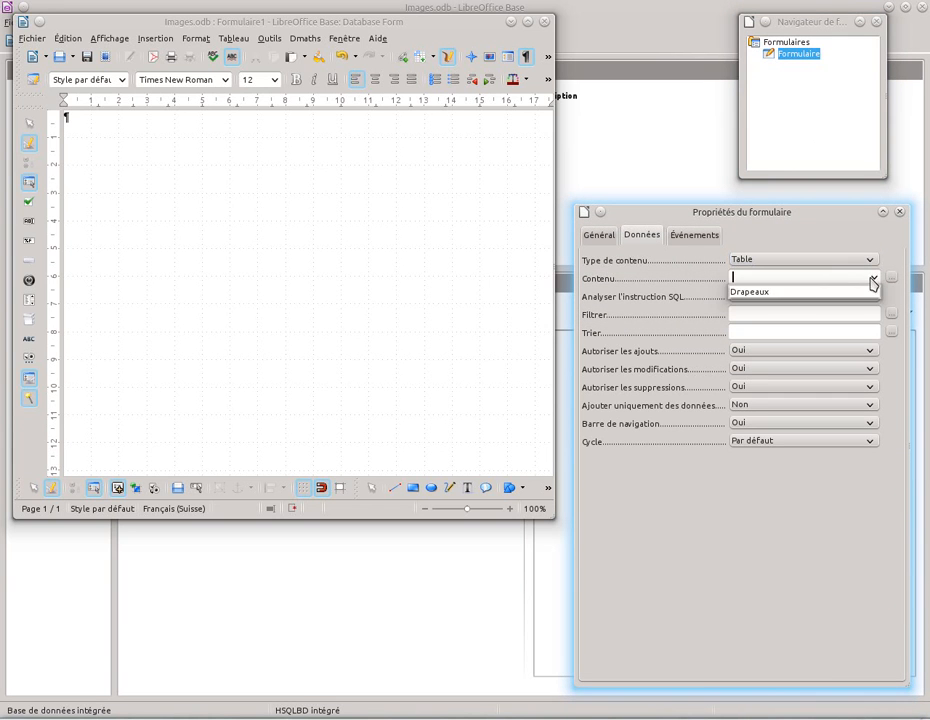
pyautogui.click(782, 293)
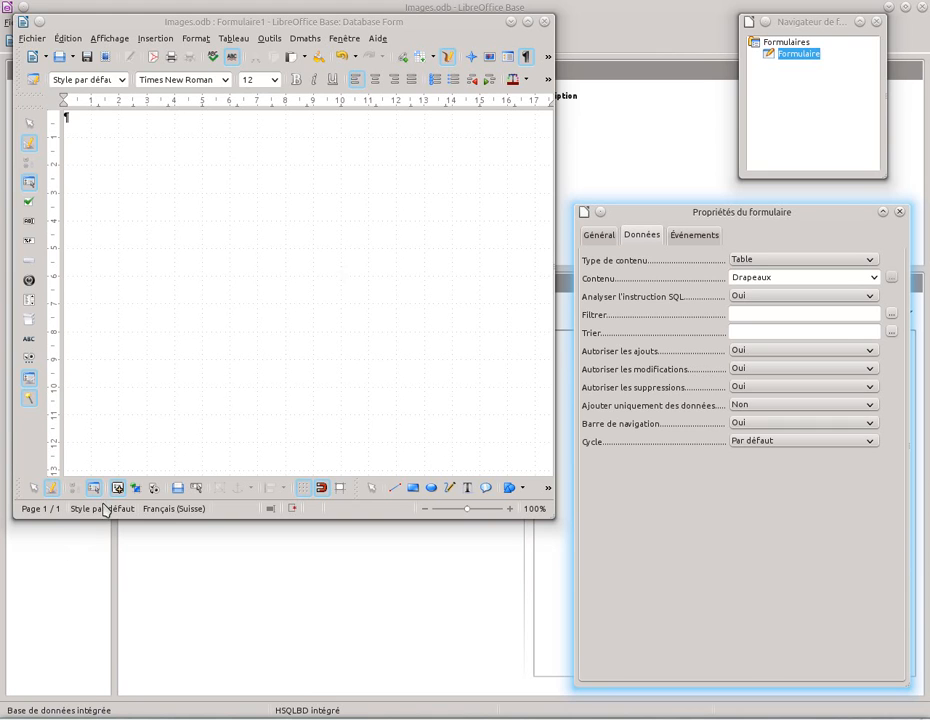
# Show the field list and add the ID and Image fields to the form, with Image placed below ID.
pyautogui.click(135, 488)
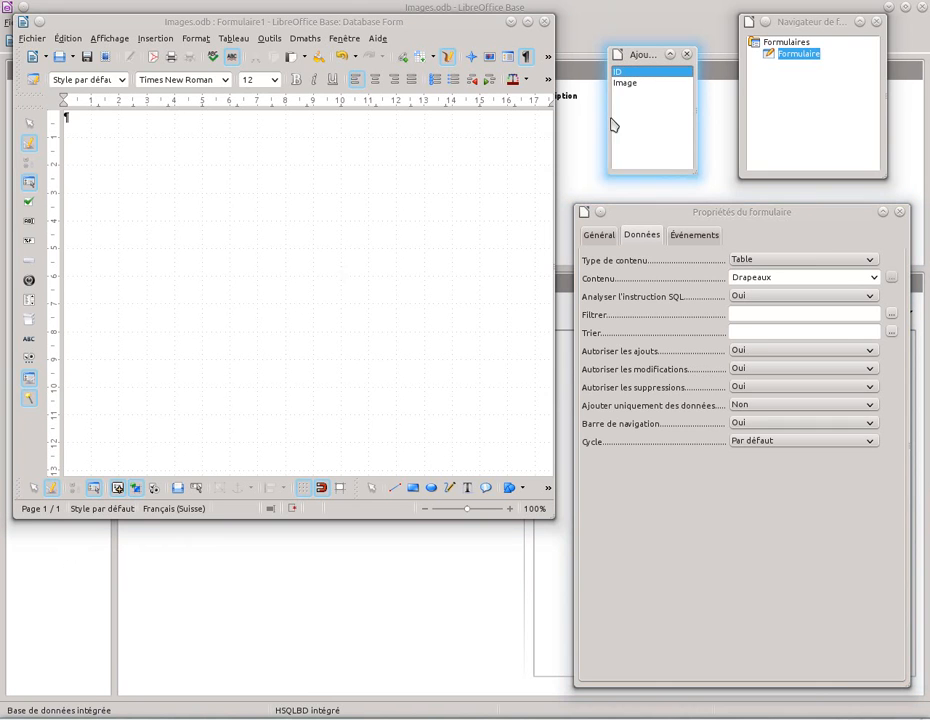
pyautogui.moveTo(622, 75); pyautogui.dragTo(216, 140)
pyautogui.moveTo(140, 133); pyautogui.dragTo(140, 133)
pyautogui.moveTo(628, 84); pyautogui.dragTo(165, 165)
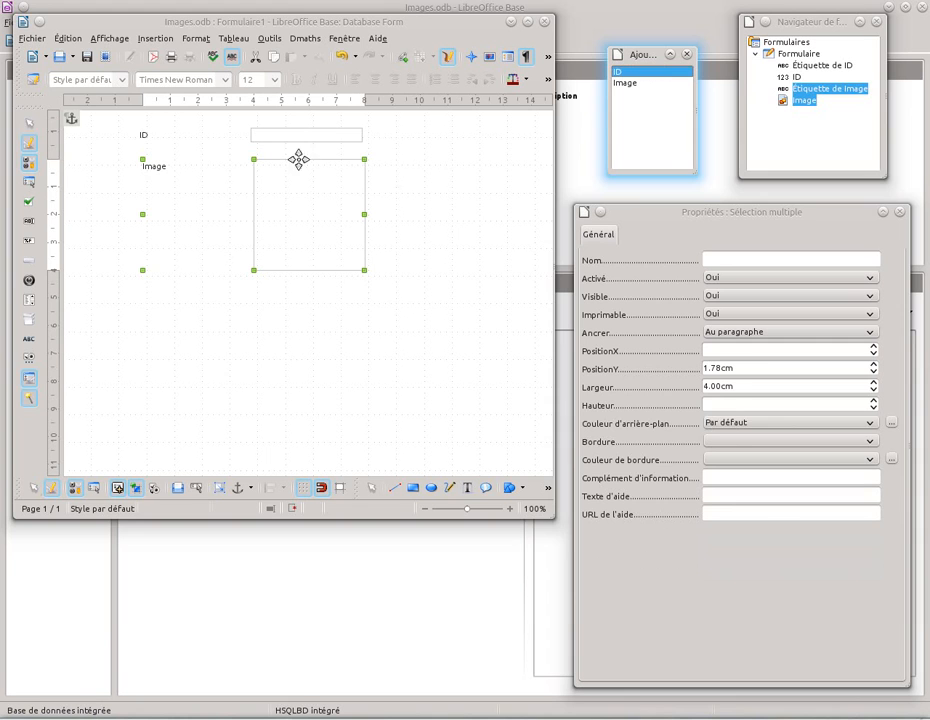
# Select the ID number field separately from its label and set its read-only property (En lecture seule) to Oui.
pyautogui.click(327, 137)
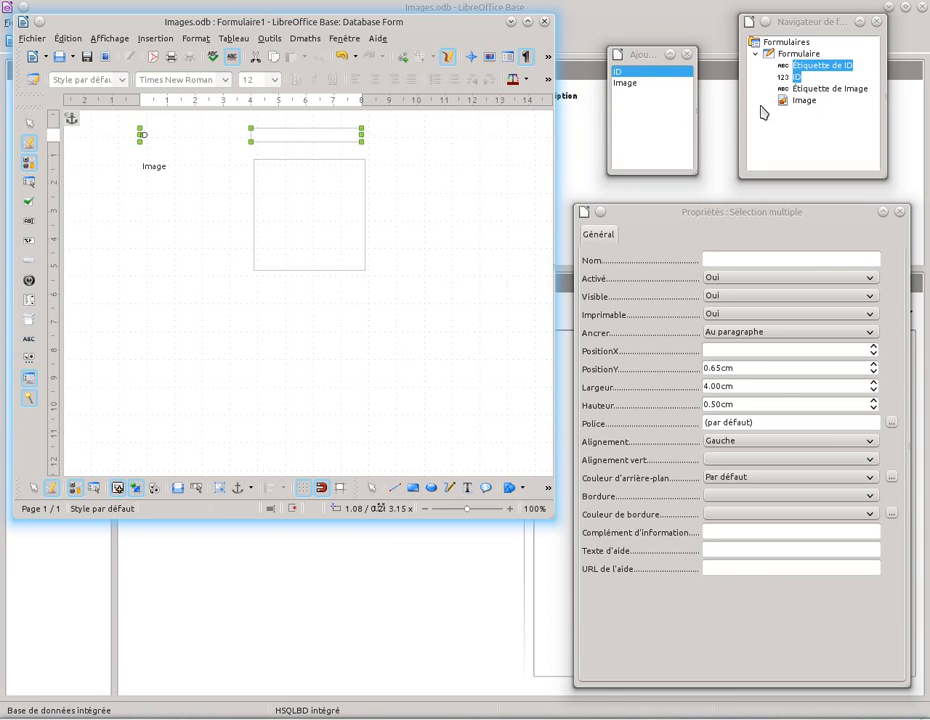
pyautogui.click(295, 232)
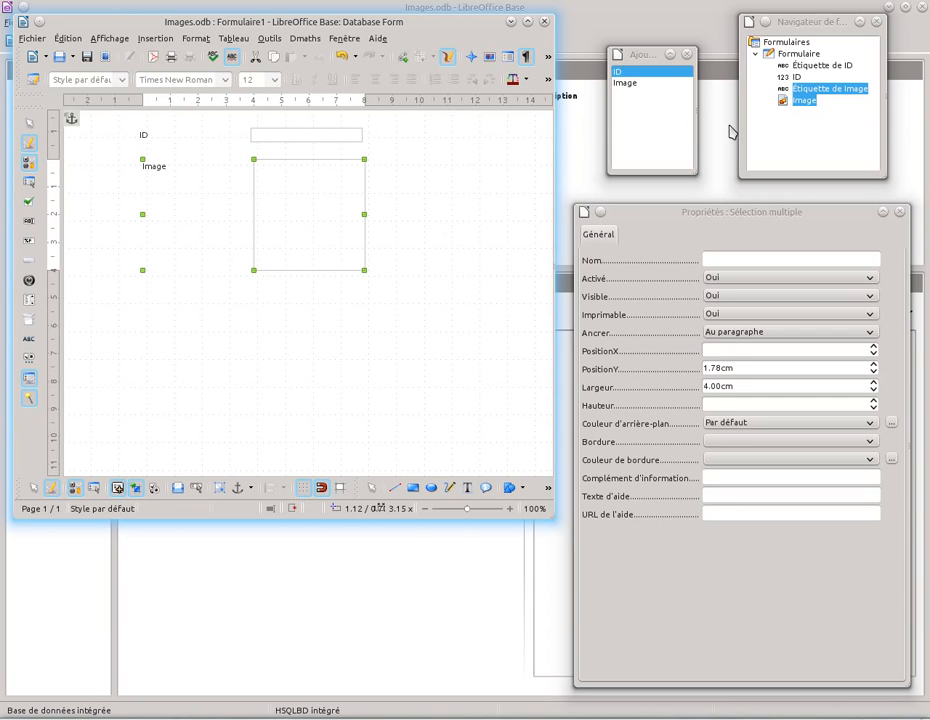
pyautogui.click(810, 67)
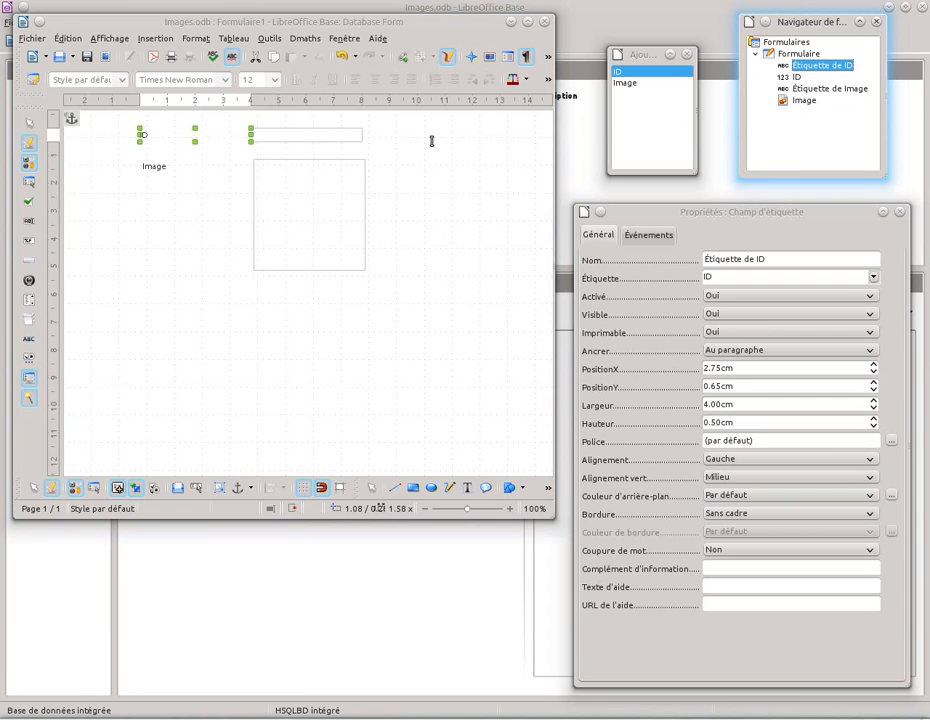
pyautogui.click(796, 77)
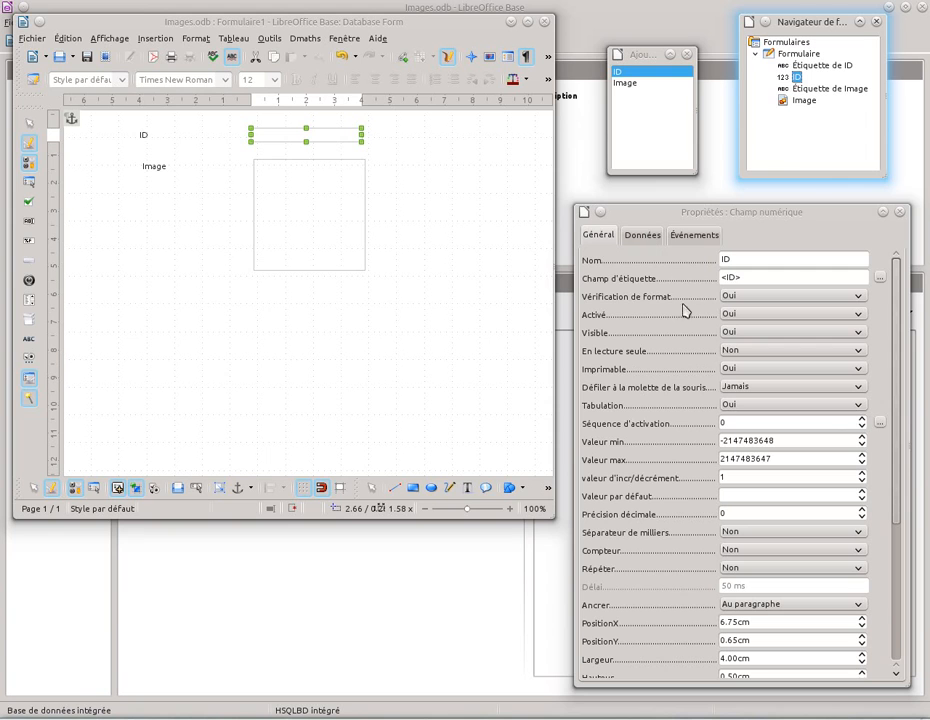
pyautogui.click(783, 356)
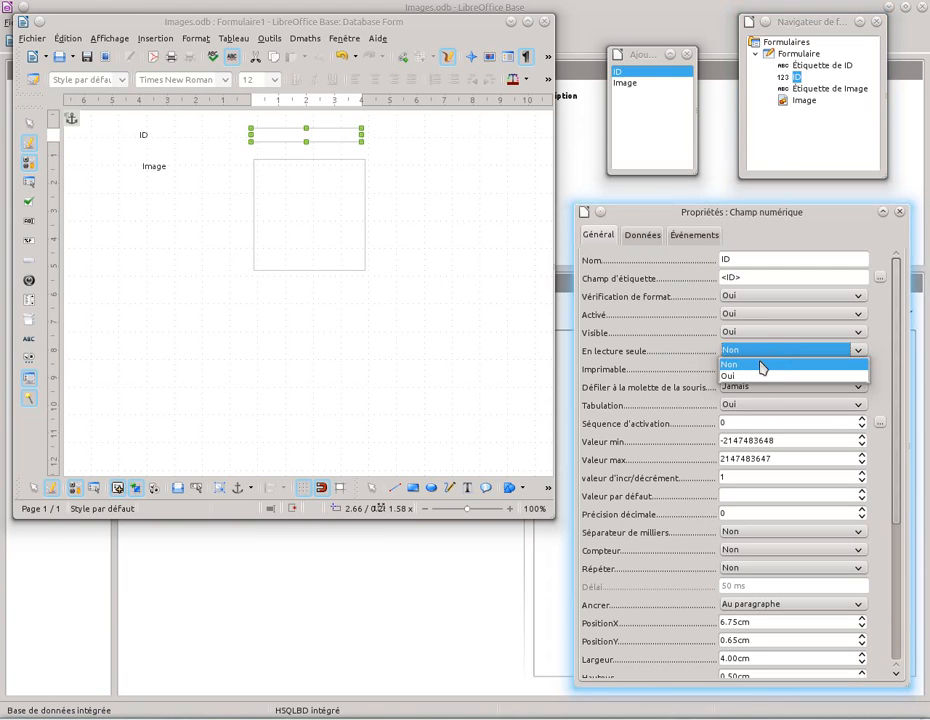
pyautogui.click(702, 380)
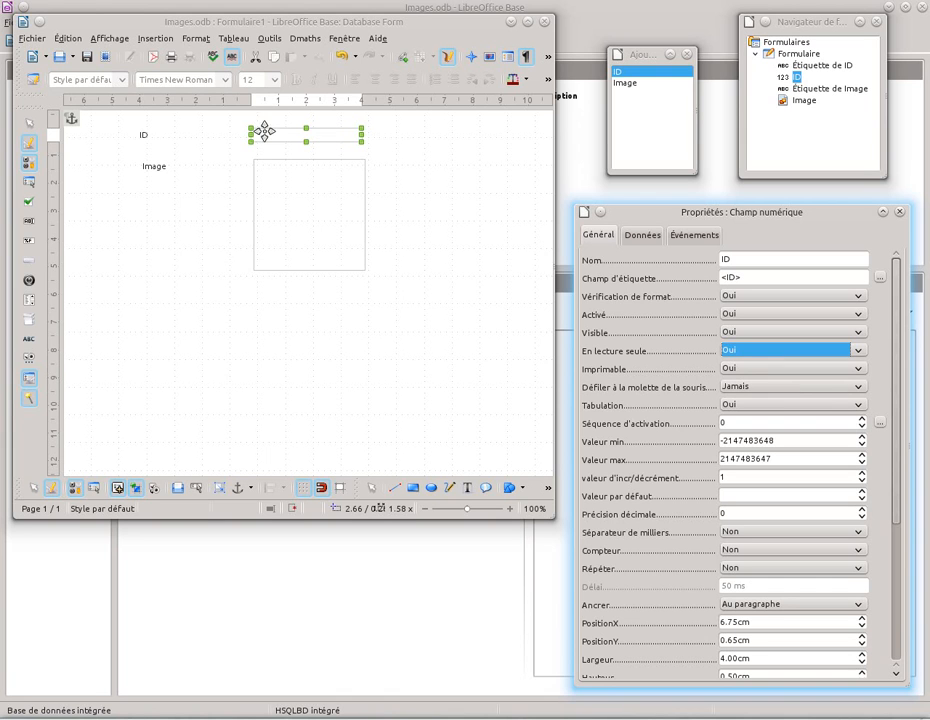
# Save the form under the name Photos.
pyautogui.click(87, 57)
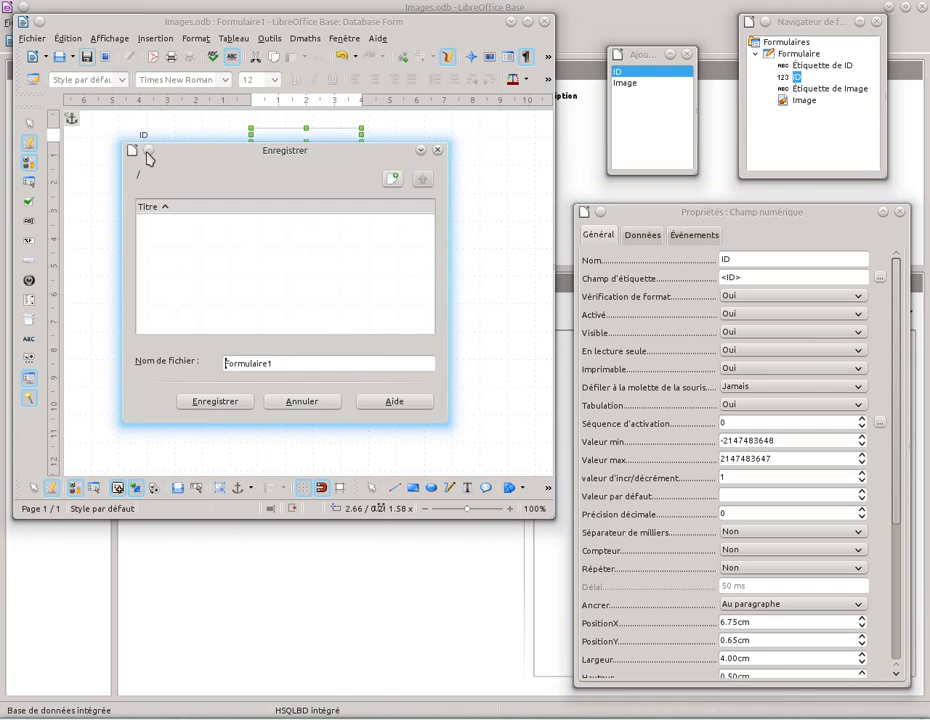
pyautogui.moveTo(277, 364); pyautogui.dragTo(218, 357)
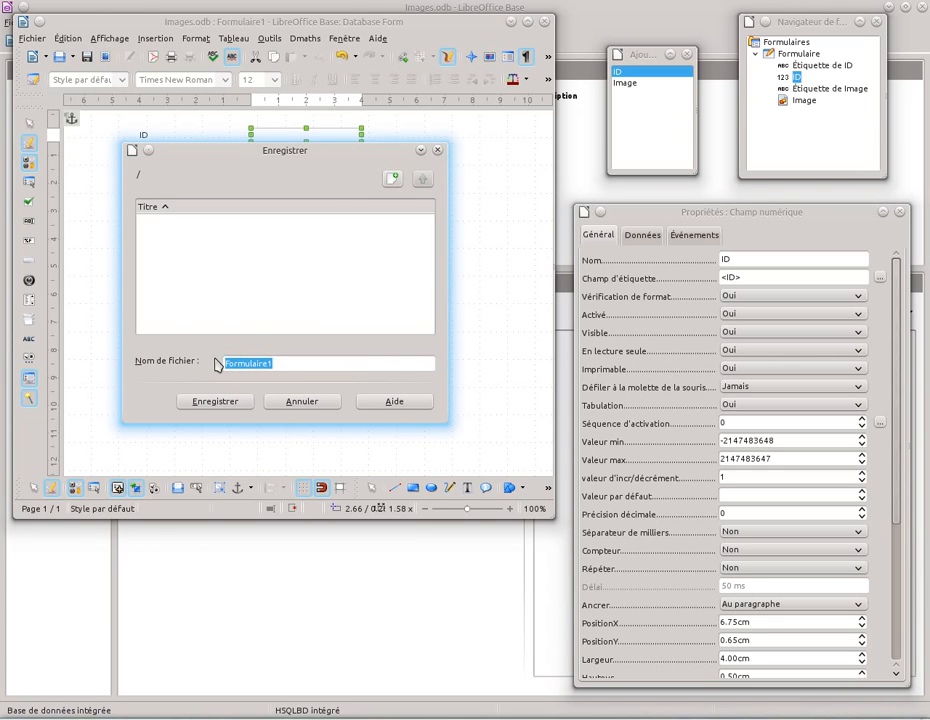
pyautogui.write('Photos')
pyautogui.press('Return')
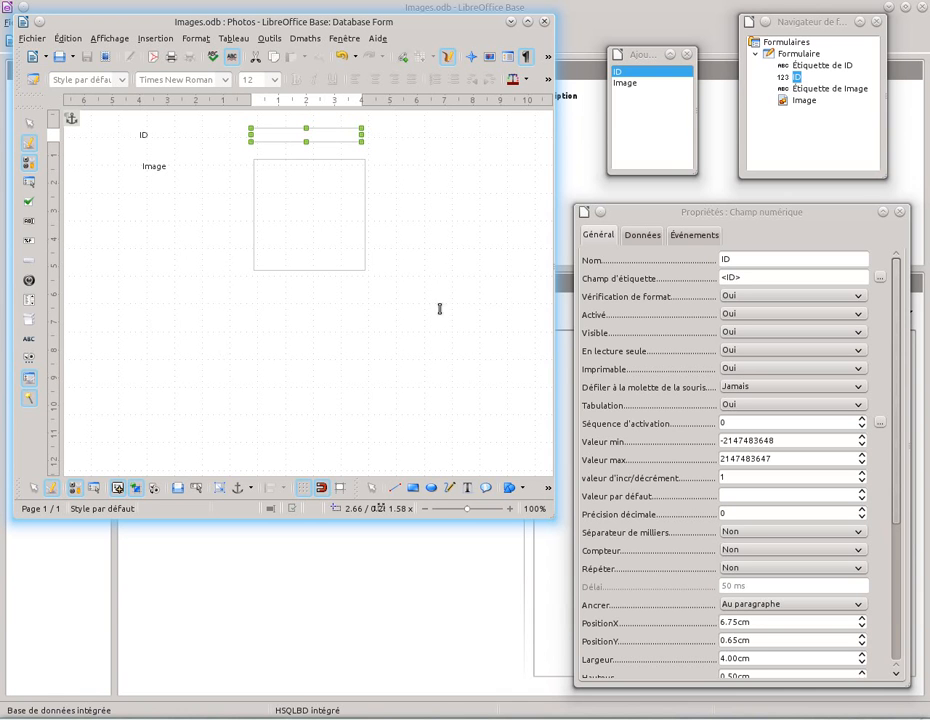
pyautogui.moveTo(191, 21)
pyautogui.mouseDown()
pyautogui.moveTo(430, 156)
pyautogui.moveTo(507, 166)
pyautogui.moveTo(193, 25)
pyautogui.moveTo(199, 31)
pyautogui.mouseUp()
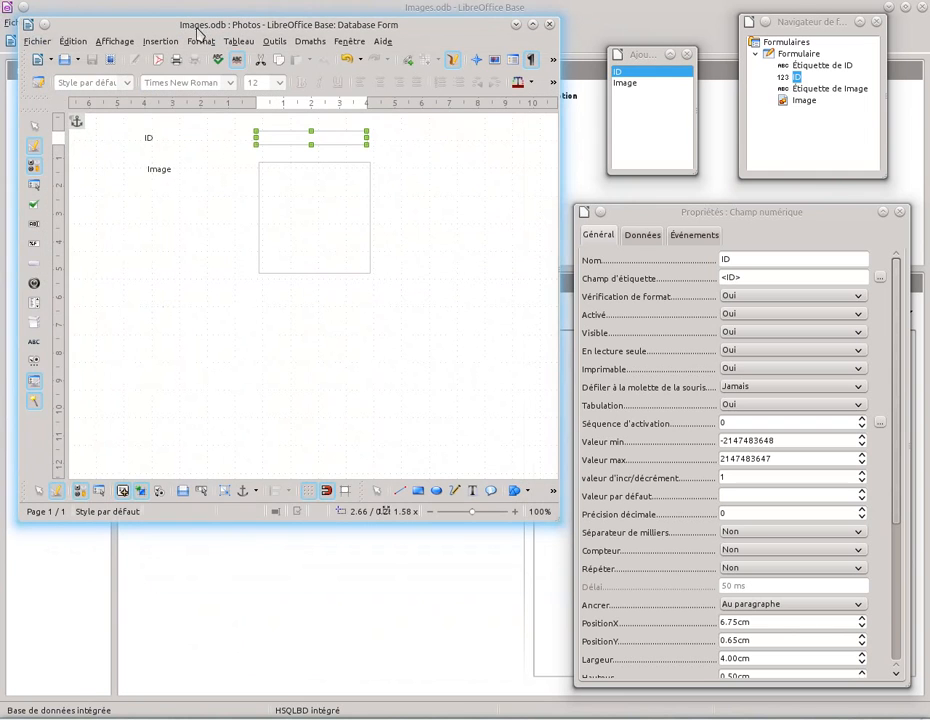
# Turn off design mode and insert CH.png from the Bureau folder into the first record's image field.
pyautogui.click(57, 490)
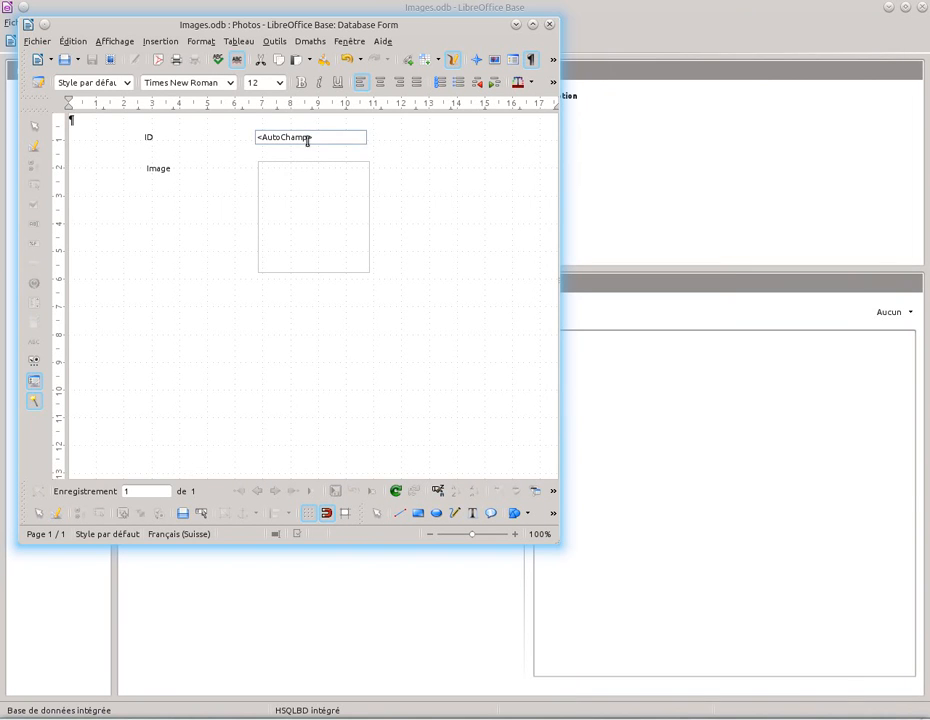
pyautogui.rightClick(307, 211)
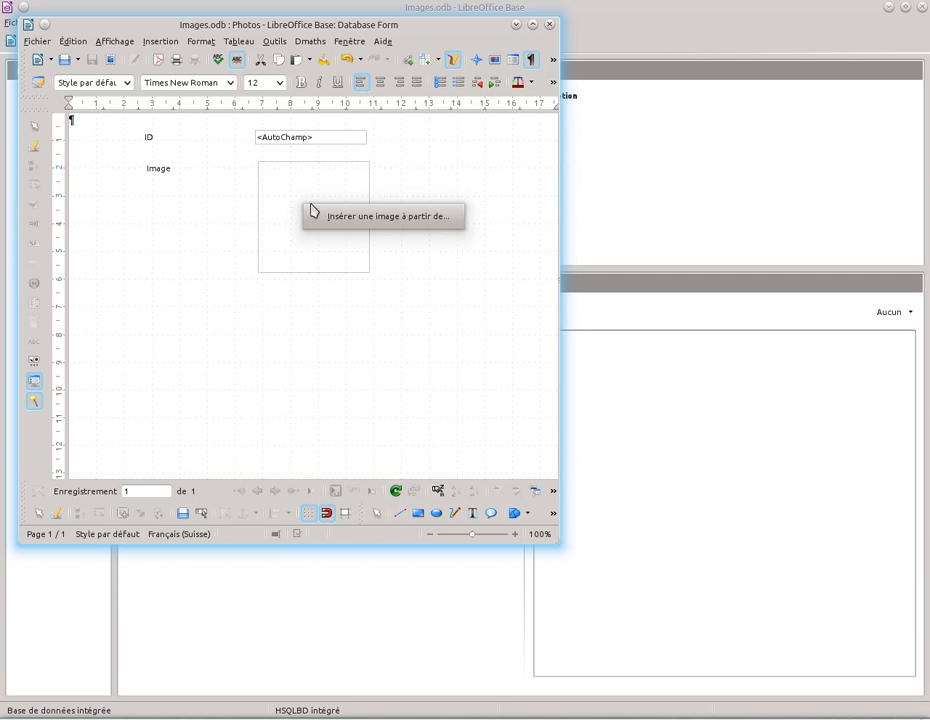
pyautogui.click(363, 217)
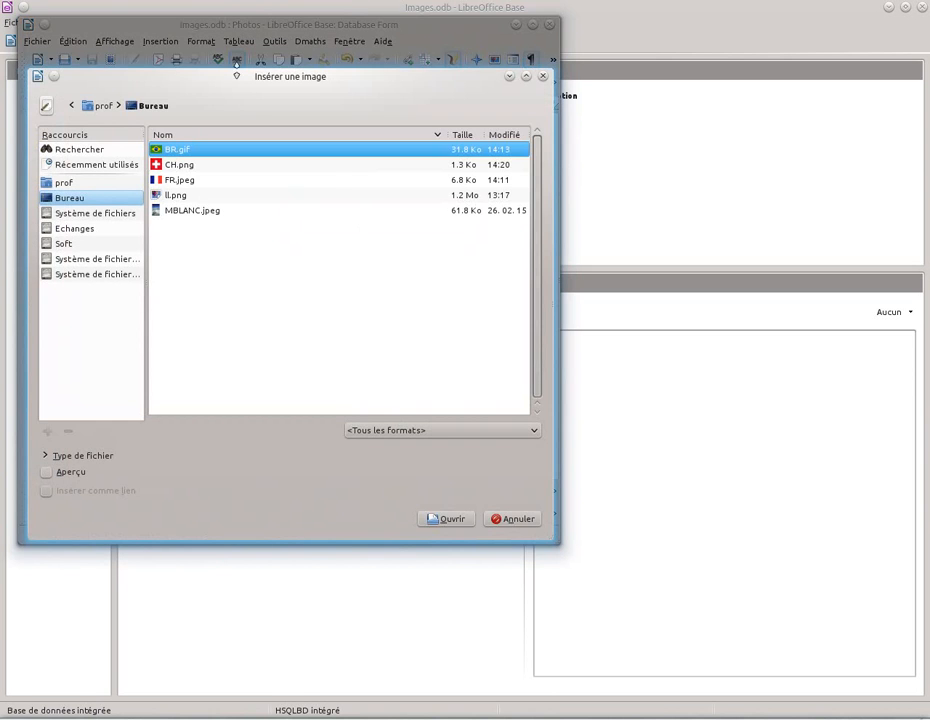
pyautogui.moveTo(255, 79); pyautogui.dragTo(442, 143)
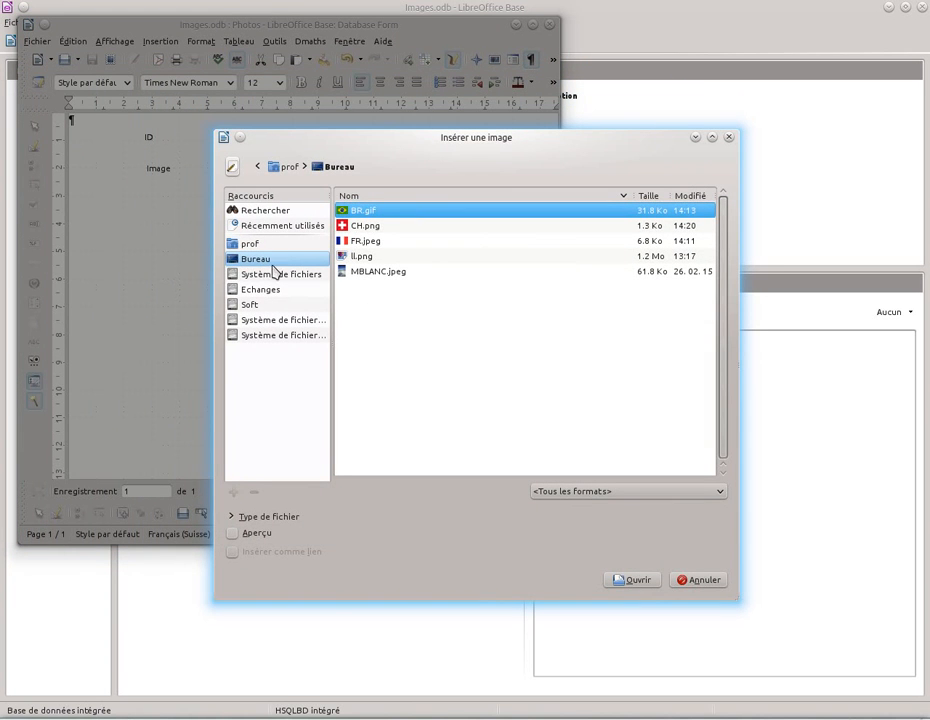
pyautogui.click(363, 228)
pyautogui.click(633, 580)
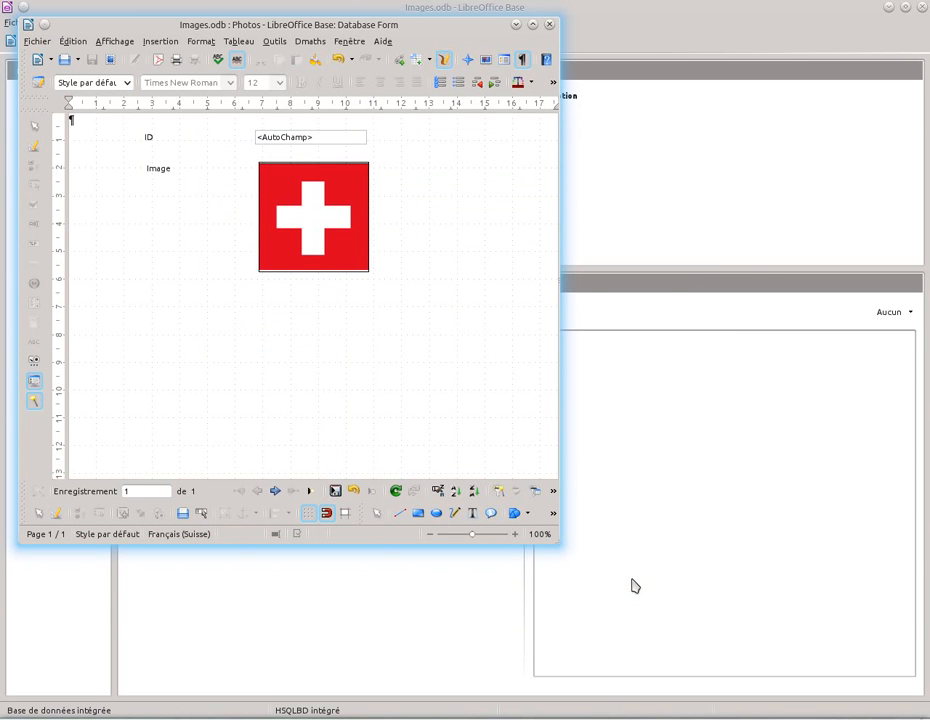
# Advance to a second record and insert FR.jpeg into its image field.
pyautogui.click(275, 491)
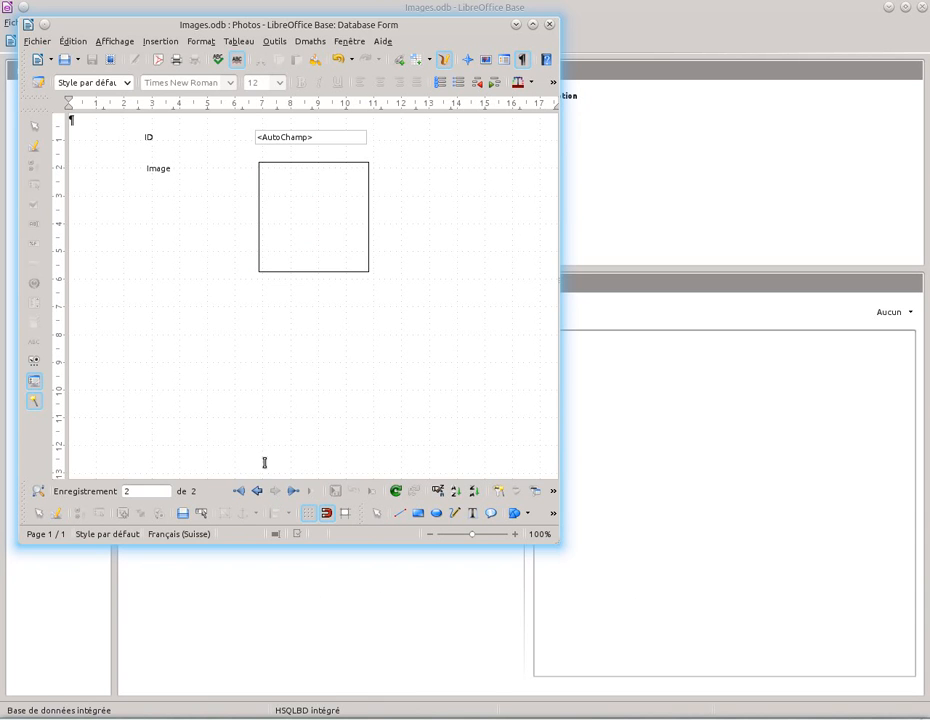
pyautogui.rightClick(306, 206)
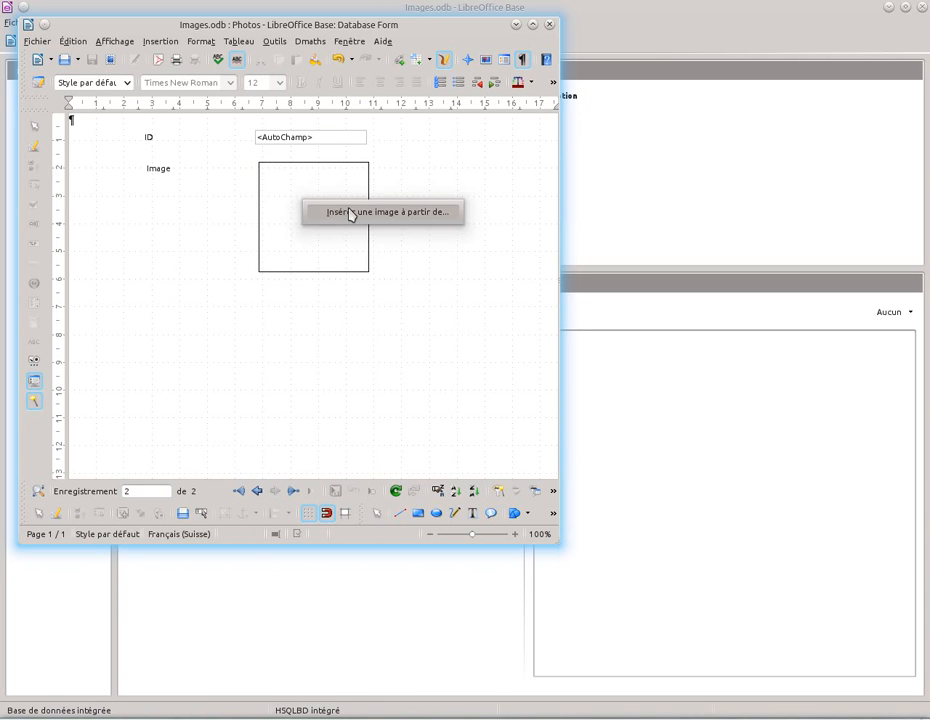
pyautogui.click(350, 212)
pyautogui.click(175, 181)
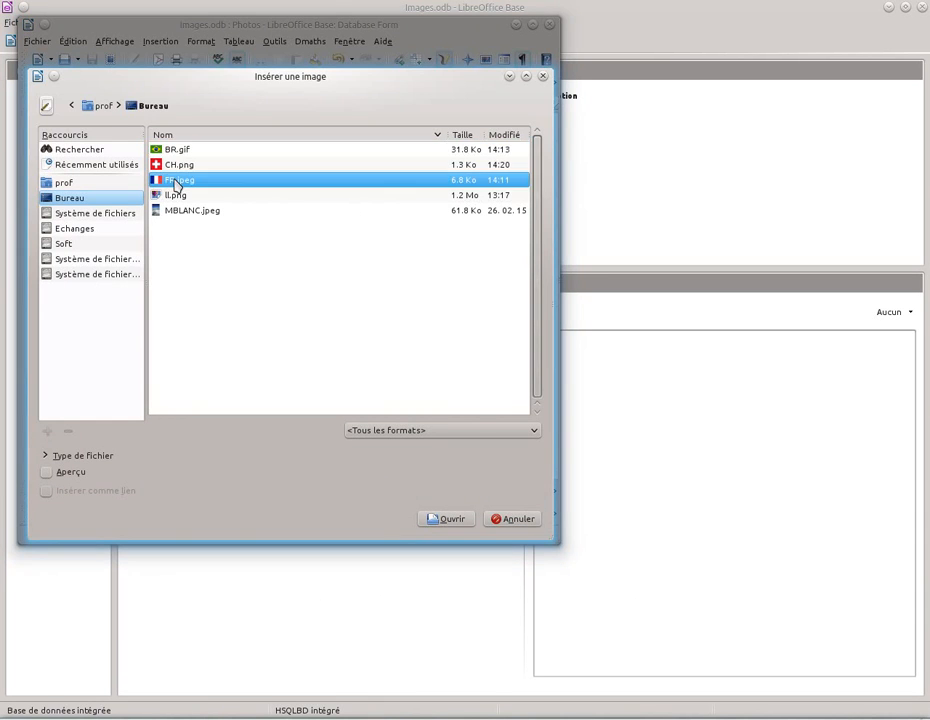
pyautogui.click(455, 521)
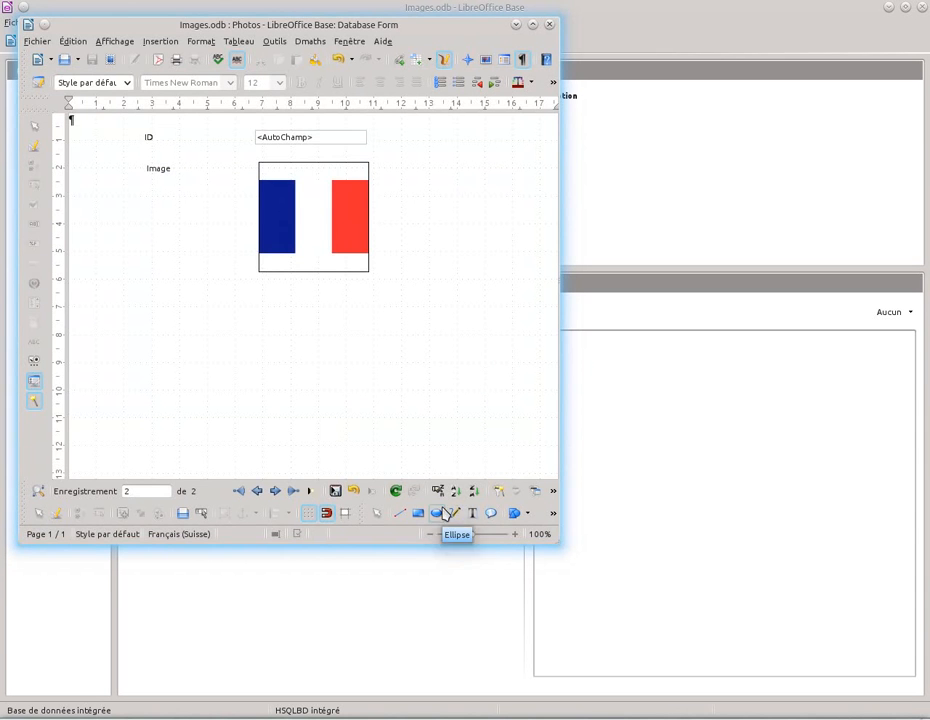
# Advance to a third record and insert BR.gif into its image field.
pyautogui.click(279, 492)
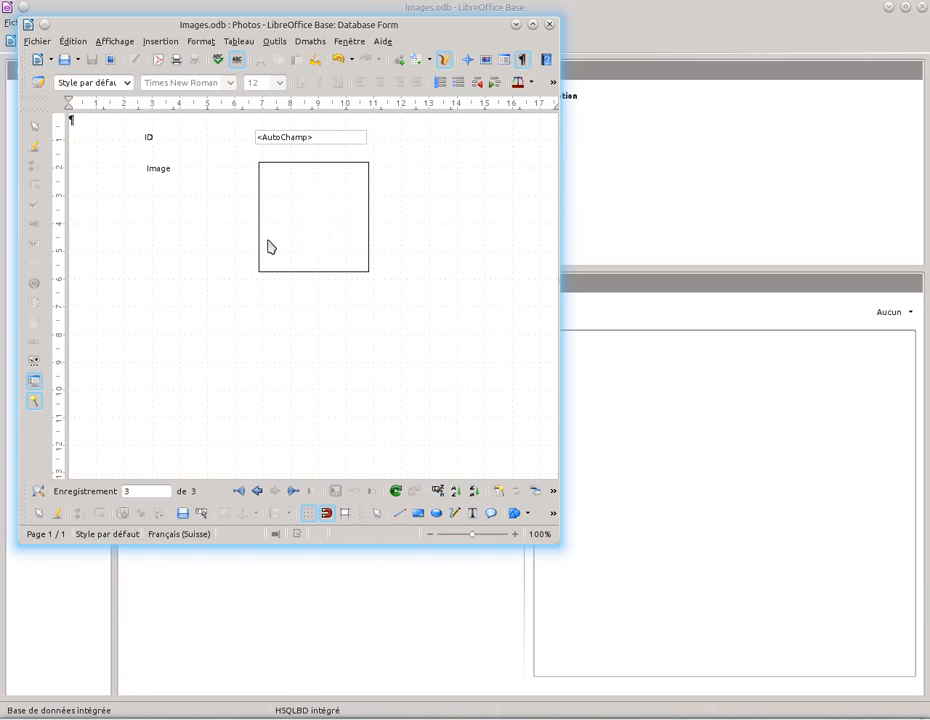
pyautogui.rightClick(301, 210)
pyautogui.click(345, 223)
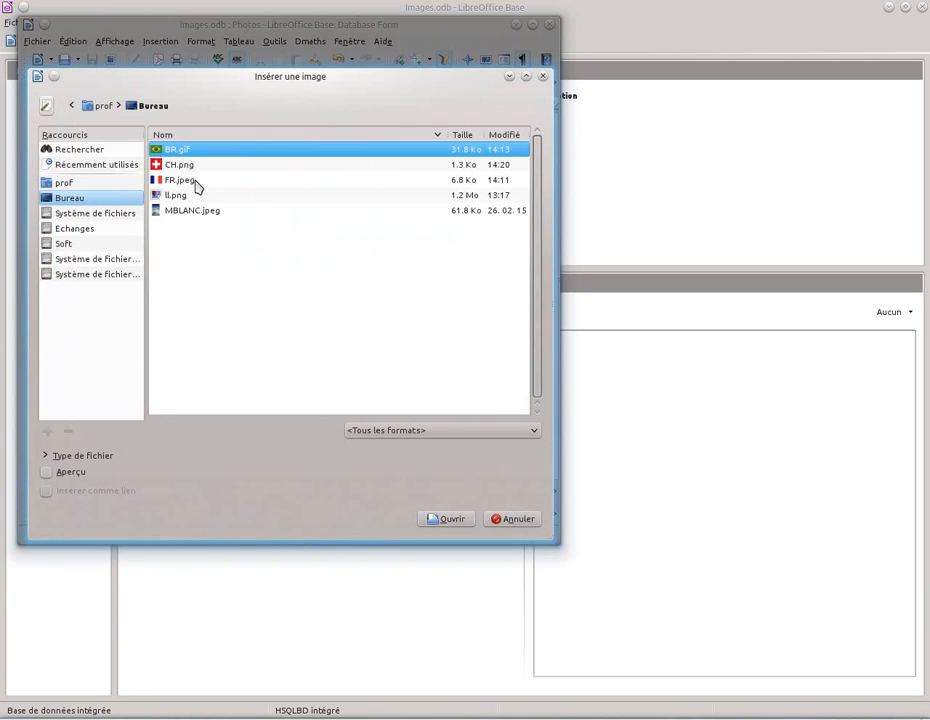
pyautogui.click(458, 522)
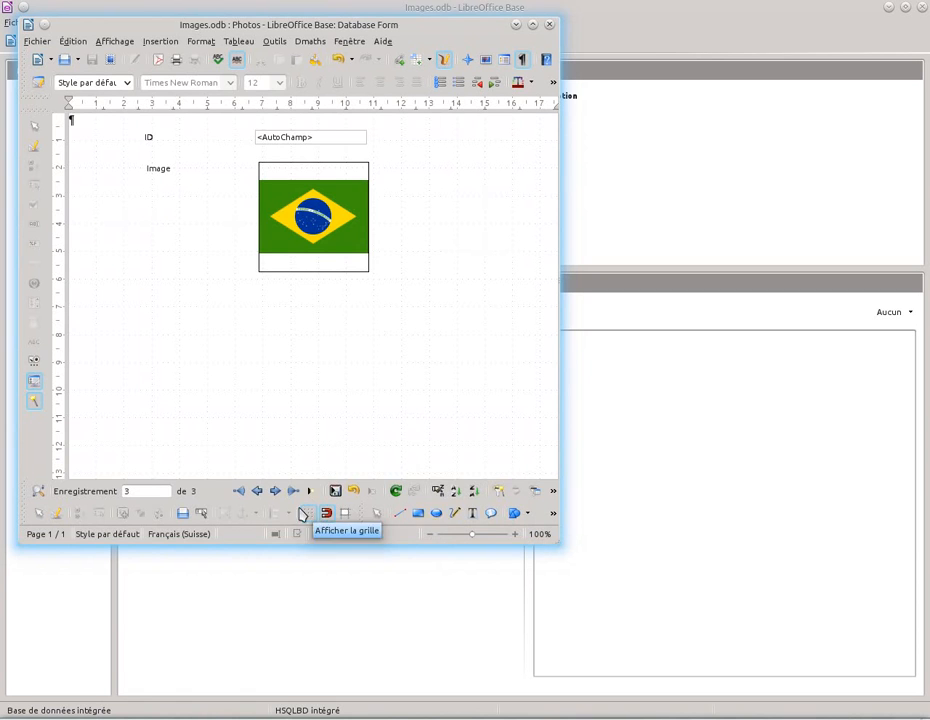
# Browse back and forth through the form's records to check each record's ID and flag image.
pyautogui.click(257, 491)
pyautogui.click(257, 491)
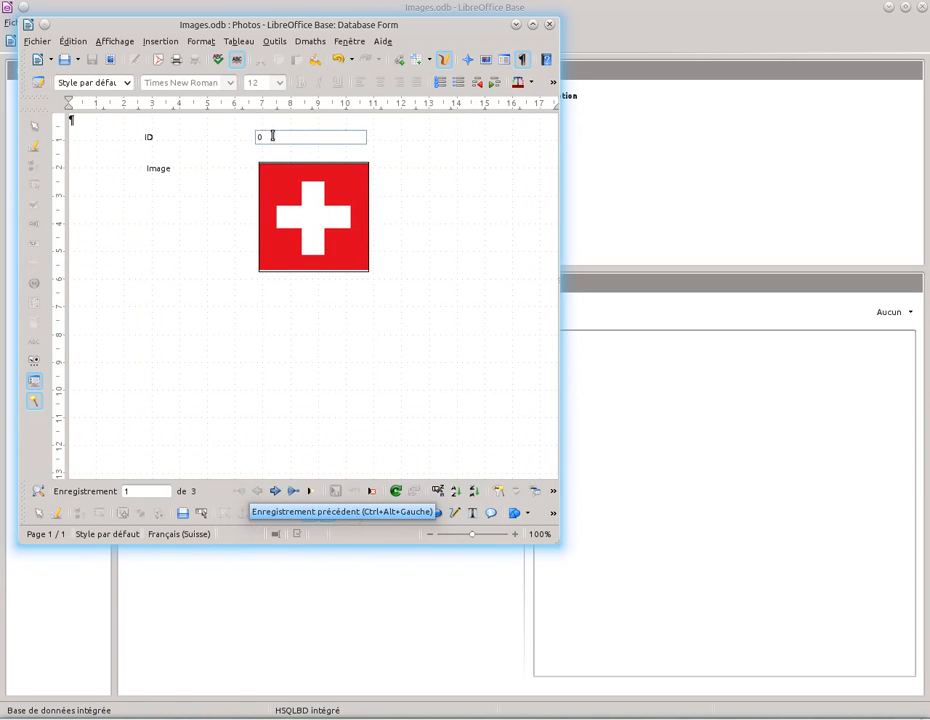
pyautogui.click(275, 493)
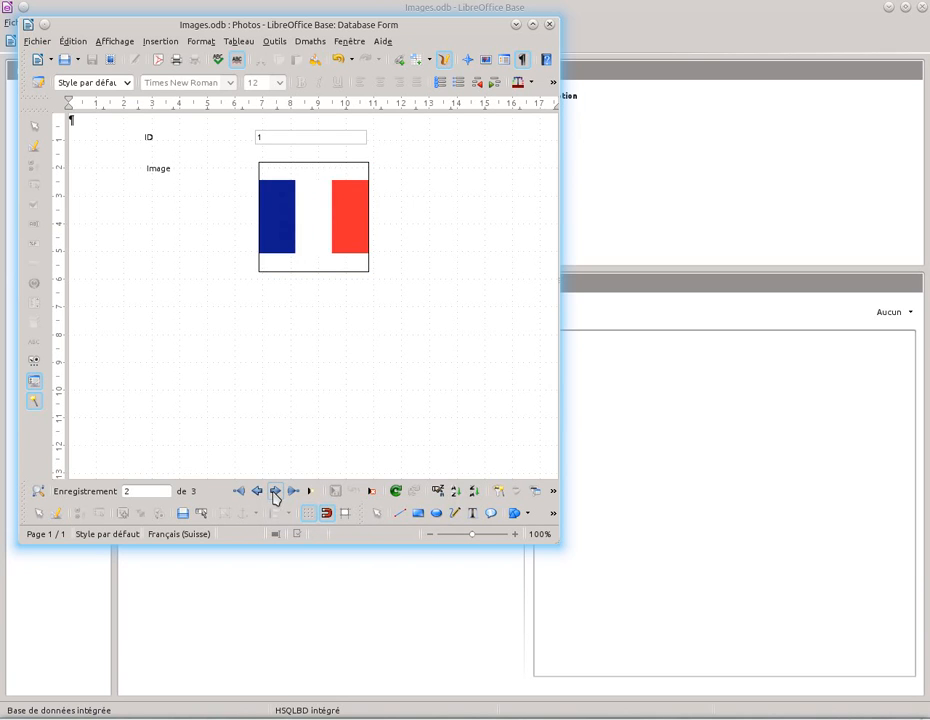
pyautogui.click(275, 492)
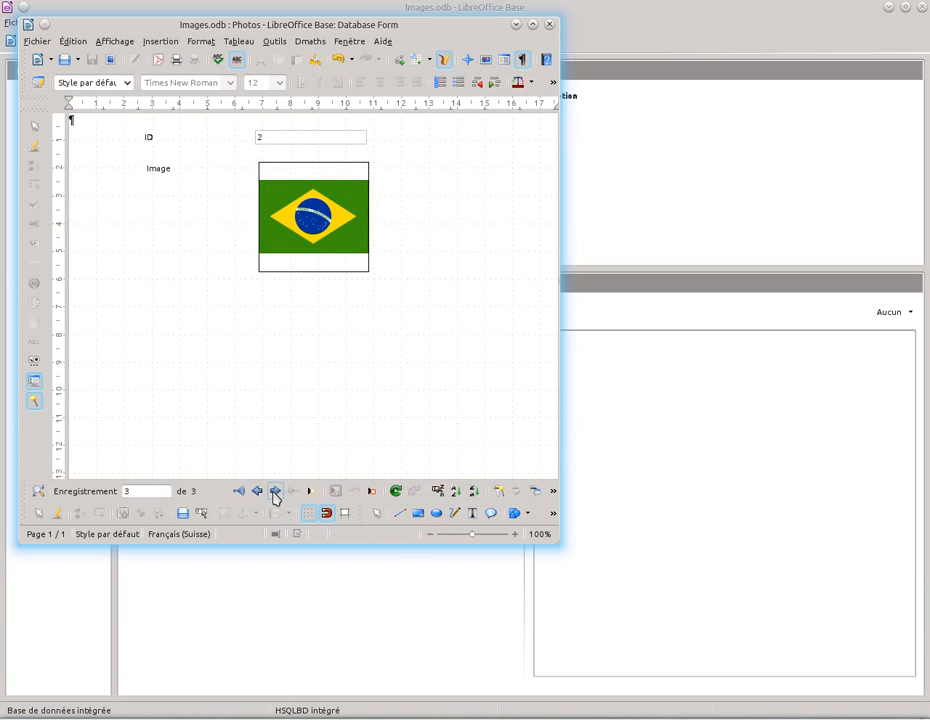
pyautogui.click(275, 492)
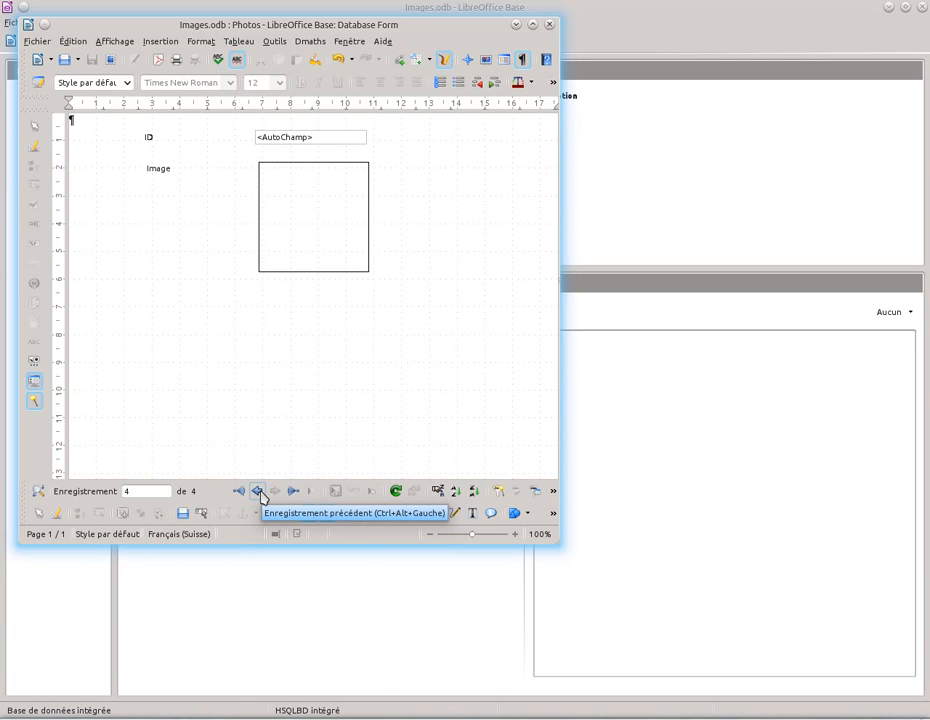
pyautogui.click(258, 491)
pyautogui.click(258, 491)
pyautogui.click(258, 491)
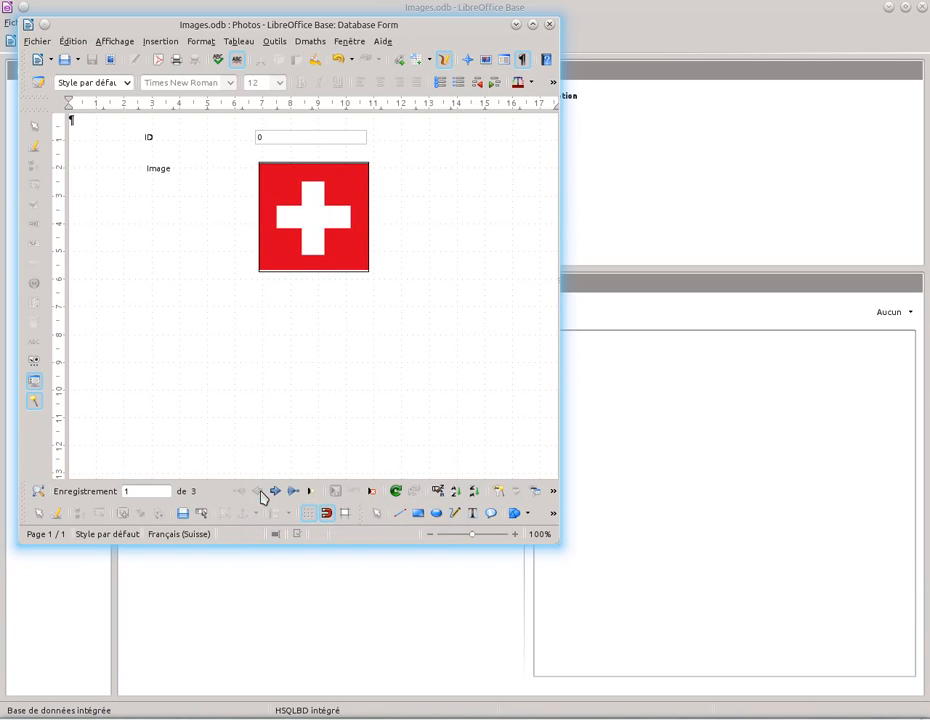
# Close the Photos form, and save and close the Images.odb database.
pyautogui.click(549, 25)
pyautogui.click(65, 41)
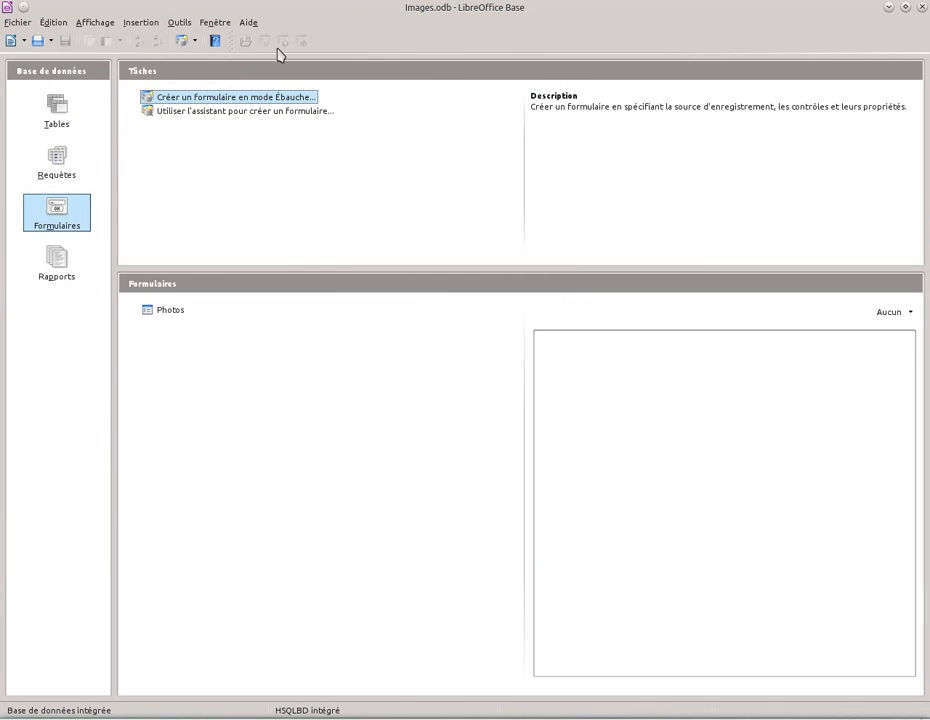
pyautogui.click(922, 8)
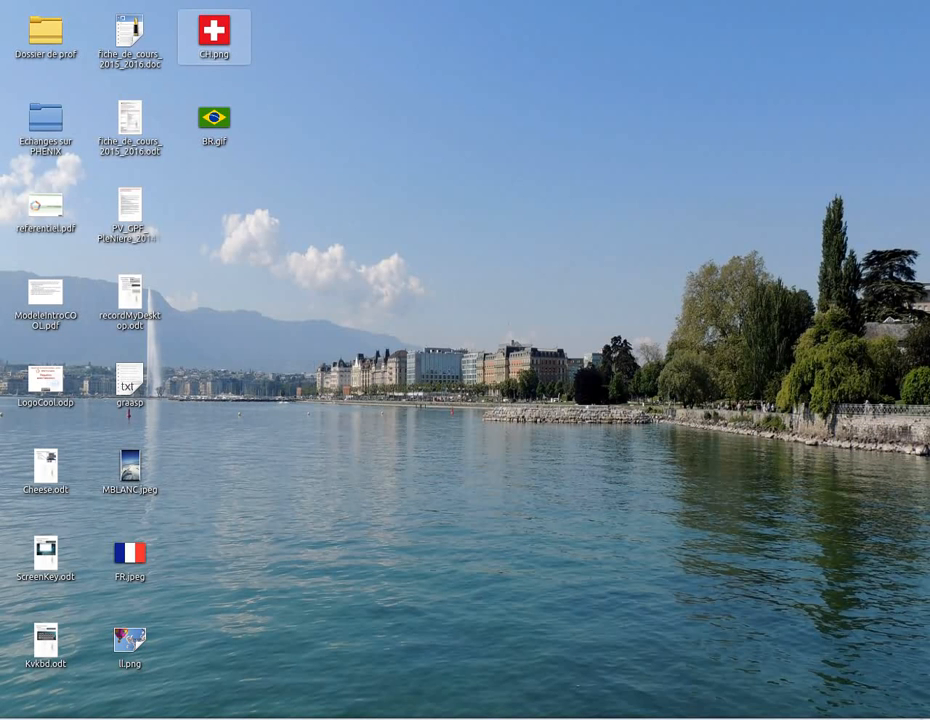
pyautogui.rightClick(622, 718)
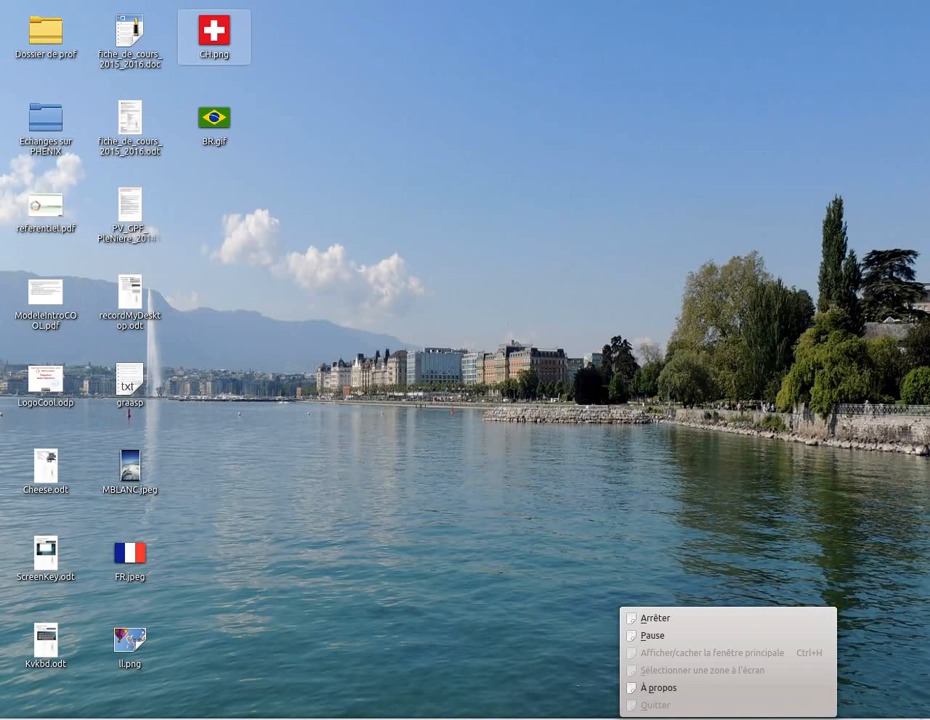